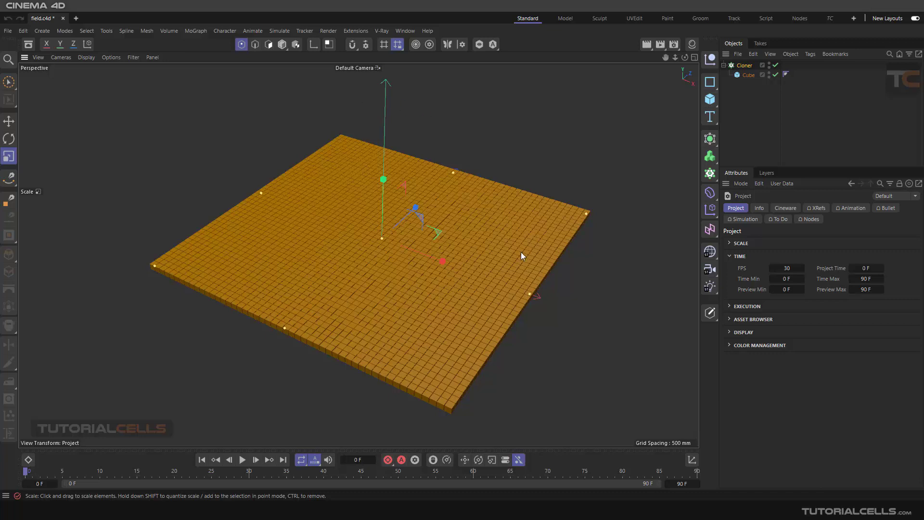
# Rename the Cloner that holds the orange cube grid as "target".
pyautogui.scroll(-3, 501, 224)
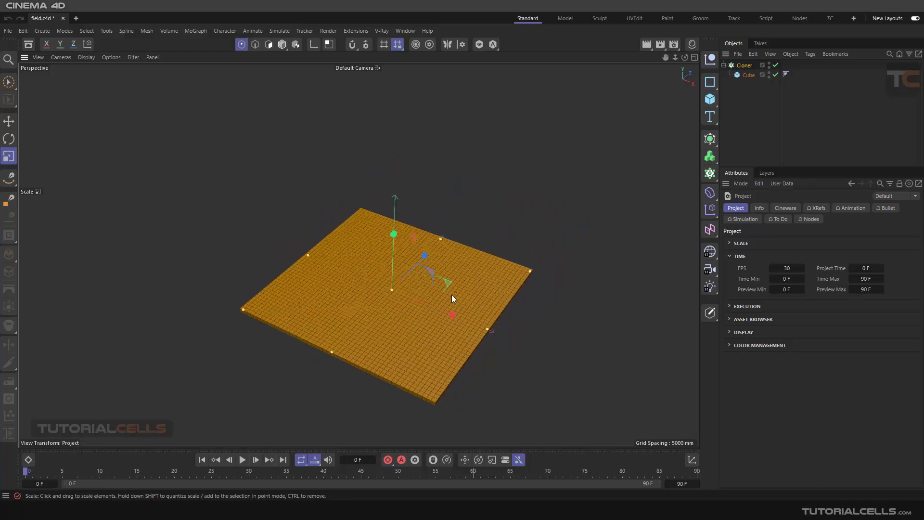
pyautogui.keyDown('alt'); pyautogui.moveTo(451, 298); pyautogui.dragTo(448, 288); pyautogui.keyUp('alt')
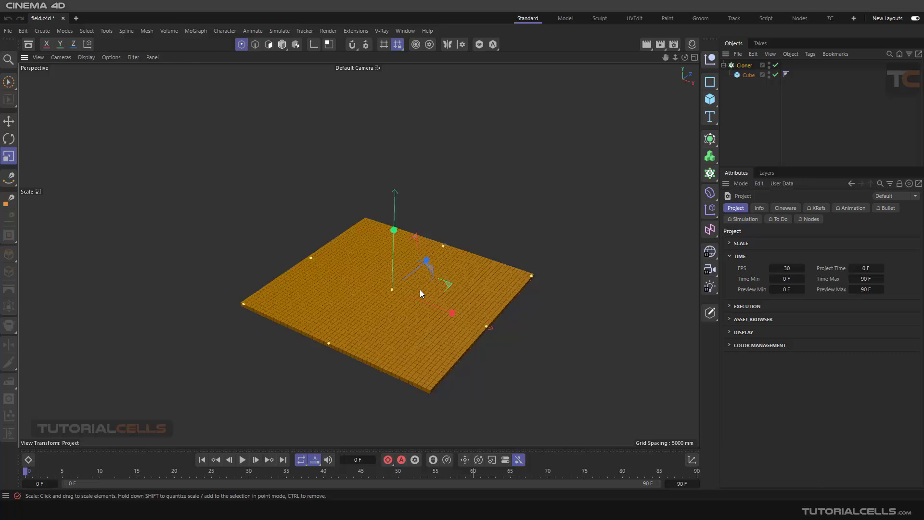
pyautogui.doubleClick(739, 65)
pyautogui.write('target')
pyautogui.press('Return')
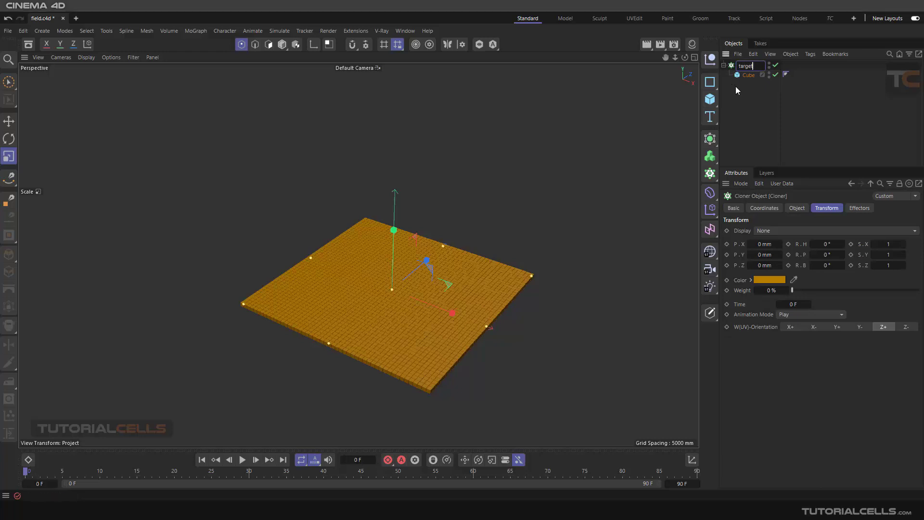
pyautogui.click(736, 88)
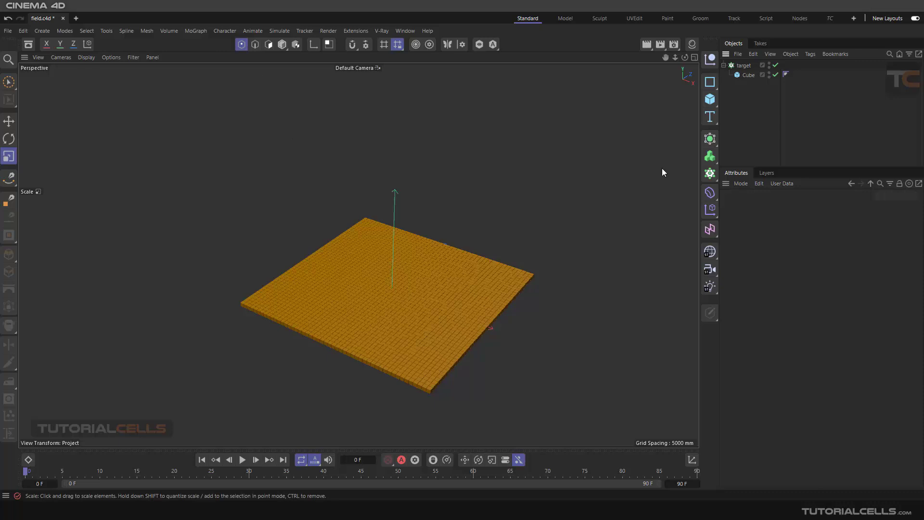
# Add a cube scaled down to about 322 mm per side and raise it above the centre of the orange grid.
pyautogui.click(710, 98)
pyautogui.moveTo(608, 131); pyautogui.dragTo(339, 276)
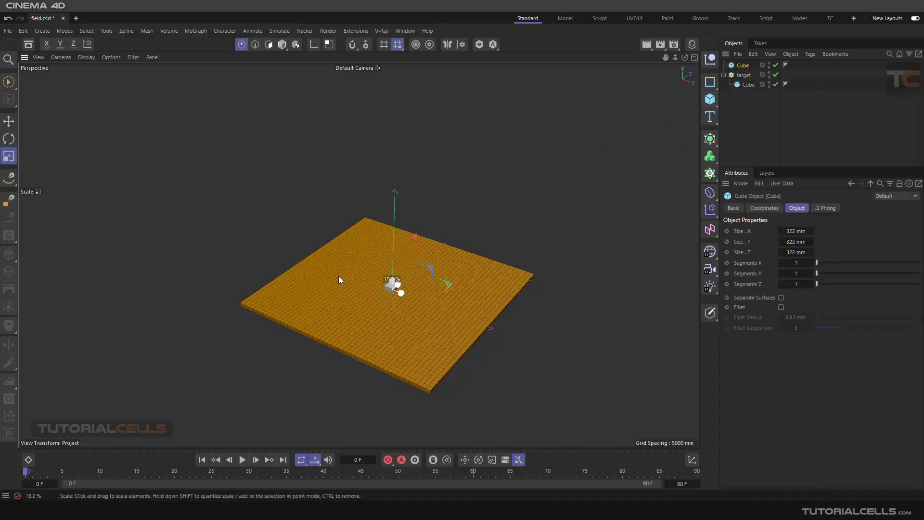
pyautogui.click(9, 121)
pyautogui.moveTo(392, 233)
pyautogui.mouseDown()
pyautogui.moveTo(393, 171)
pyautogui.moveTo(396, 257)
pyautogui.moveTo(411, 235)
pyautogui.moveTo(396, 247)
pyautogui.mouseUp()
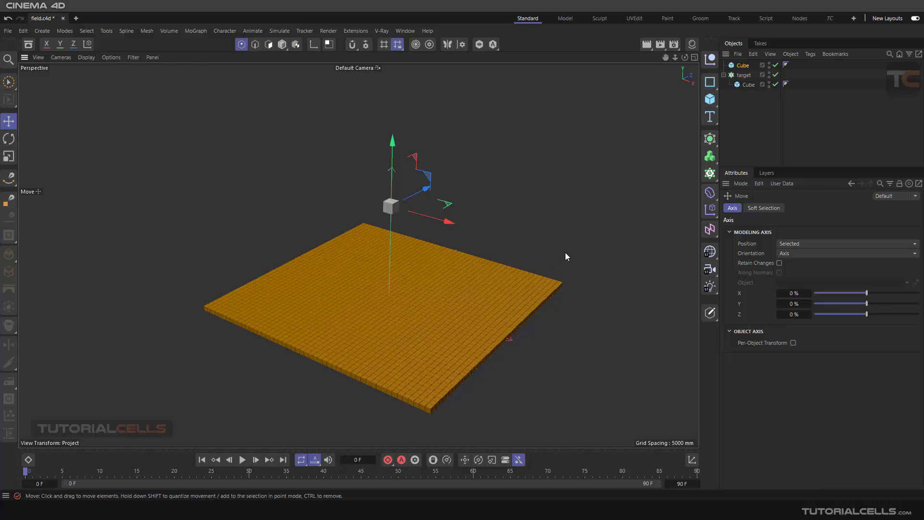
# Place the new cube inside a new Cloner and rename that Cloner as "base".
pyautogui.keyDown('alt'); pyautogui.click(710, 174); pyautogui.keyUp('alt')
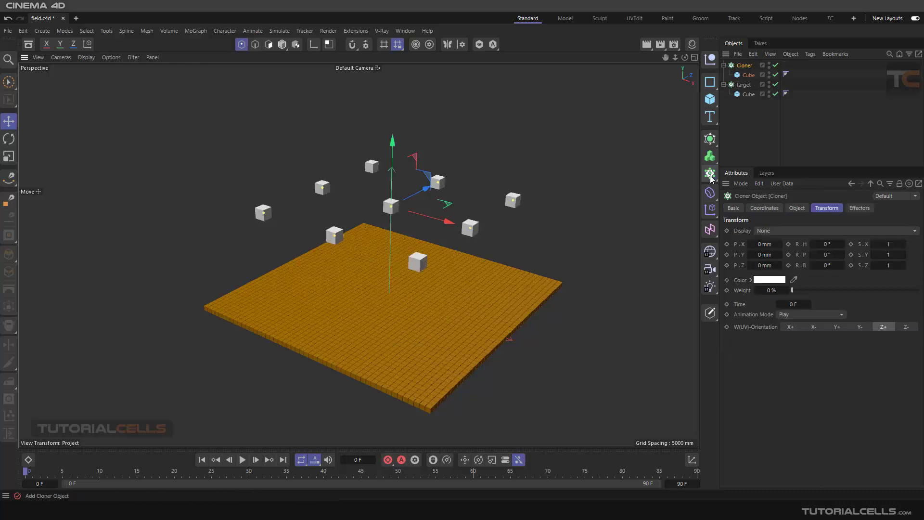
pyautogui.doubleClick(745, 66)
pyautogui.write('base')
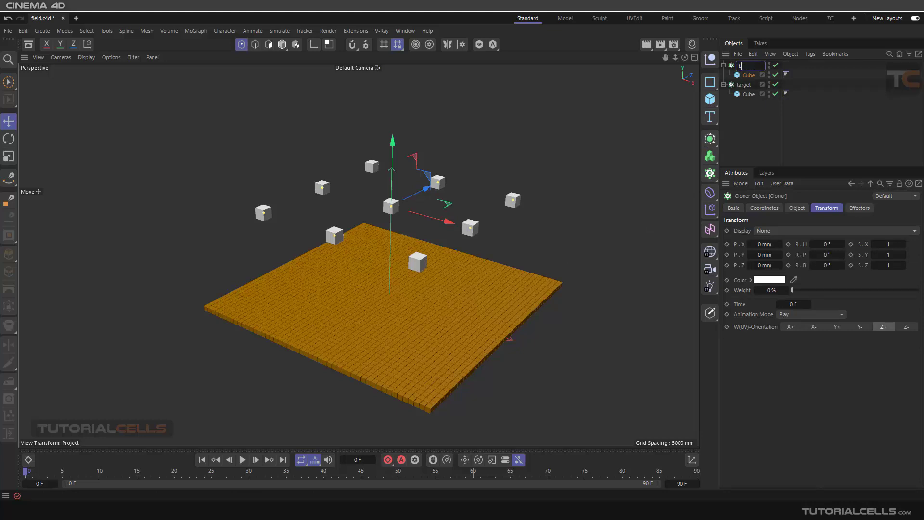
pyautogui.click(732, 136)
# Switch the base Cloner to Linear mode with a count of 4.
pyautogui.click(742, 66)
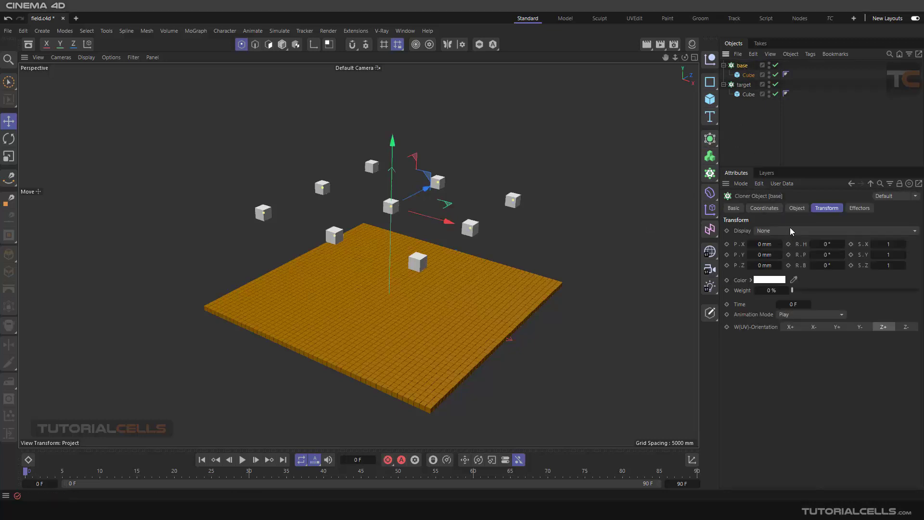
pyautogui.click(796, 208)
pyautogui.click(792, 232)
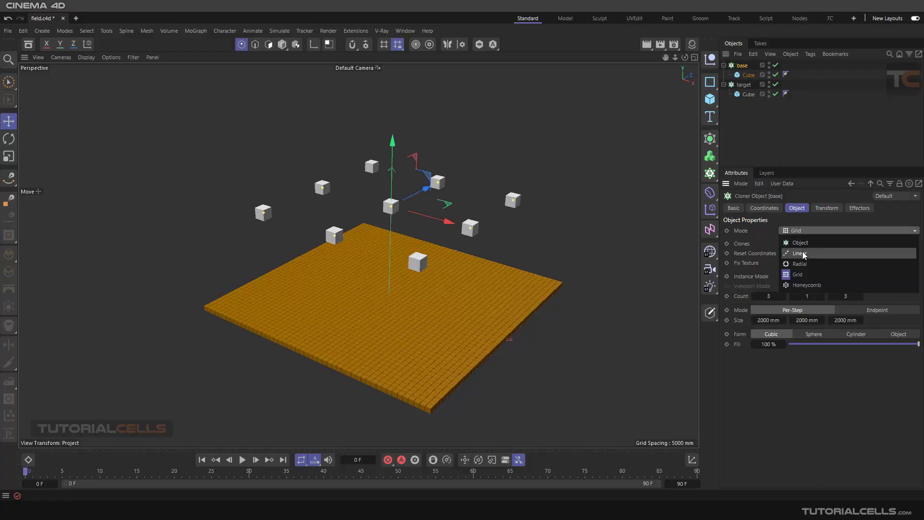
pyautogui.click(801, 253)
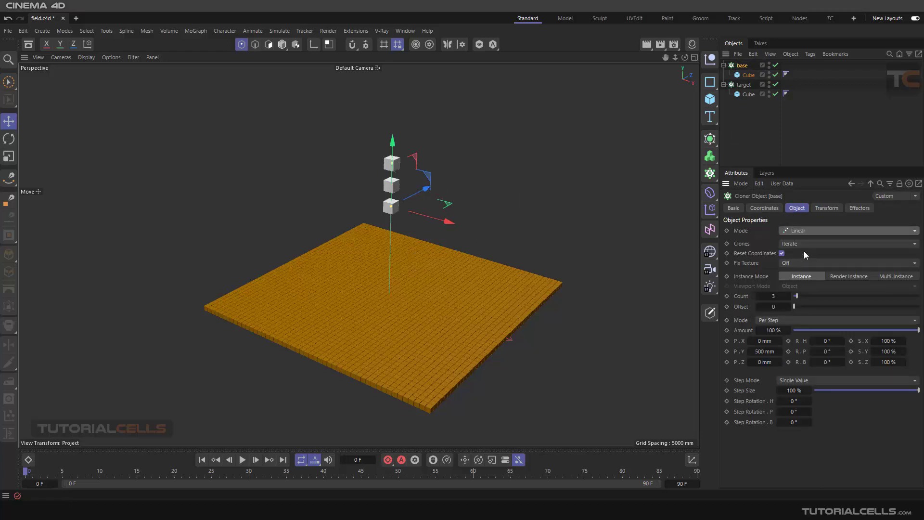
pyautogui.click(790, 296)
# Set the base Cloner's per-step position to 0 mm in Y and 326 mm in X.
pyautogui.moveTo(767, 352); pyautogui.dragTo(764, 351)
pyautogui.write('0')
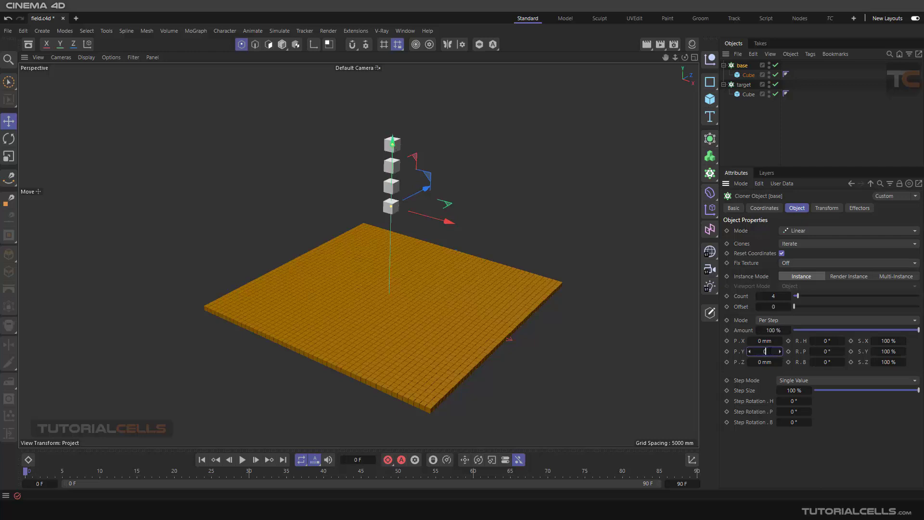
pyautogui.press('Return')
pyautogui.click(763, 340)
pyautogui.write('50')
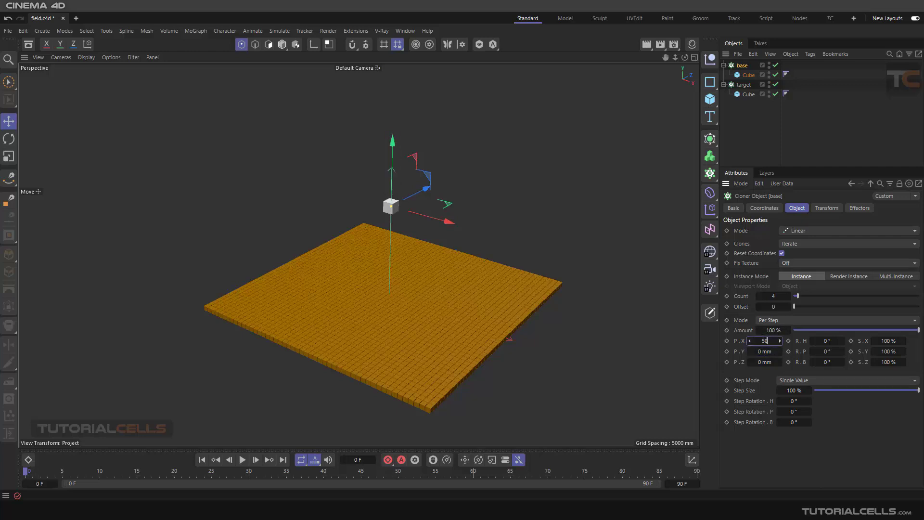
pyautogui.press('Return')
pyautogui.moveTo(765, 339); pyautogui.dragTo(757, 340)
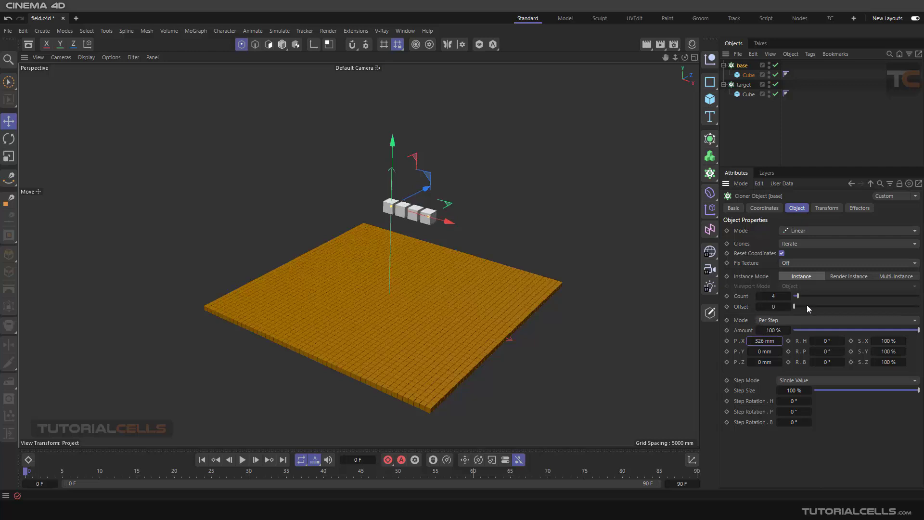
# Increase the base Cloner's count to 8 clones.
pyautogui.moveTo(798, 295); pyautogui.dragTo(802, 296)
pyautogui.scroll(2, 484, 250)
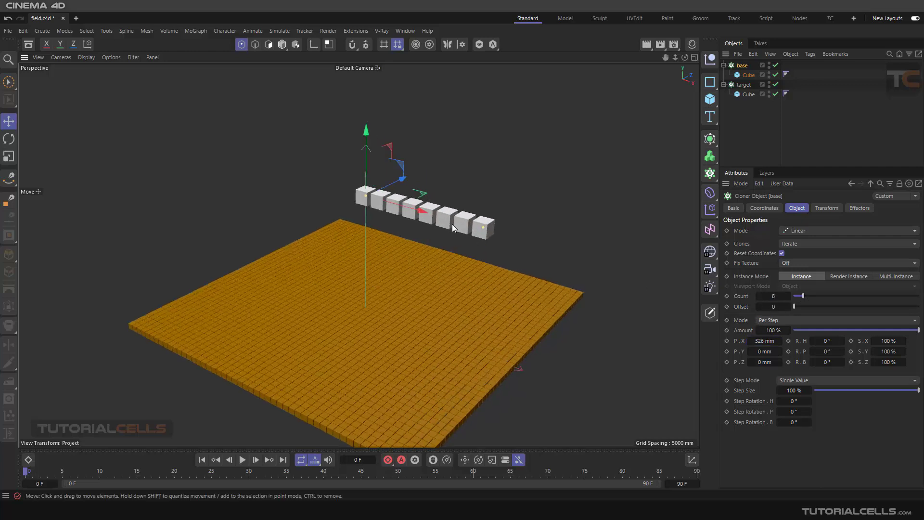
pyautogui.scroll(2, 450, 229)
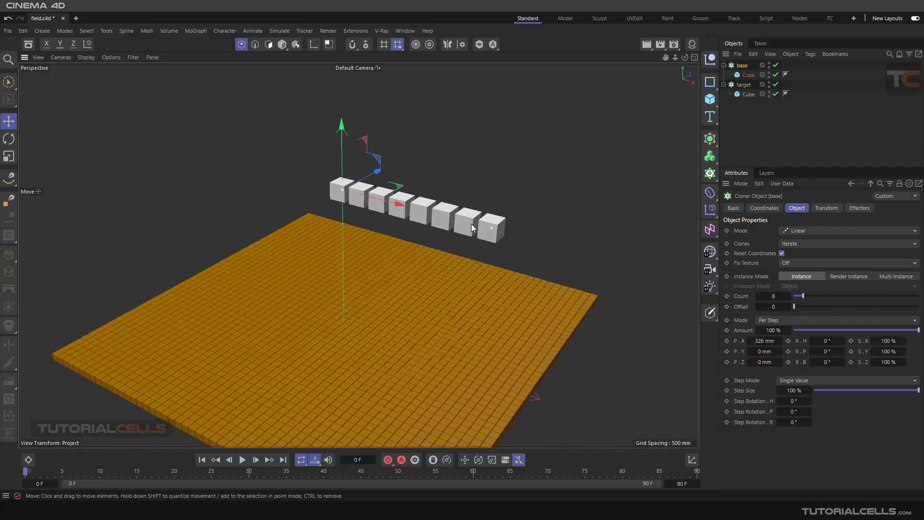
pyautogui.scroll(1, 472, 228)
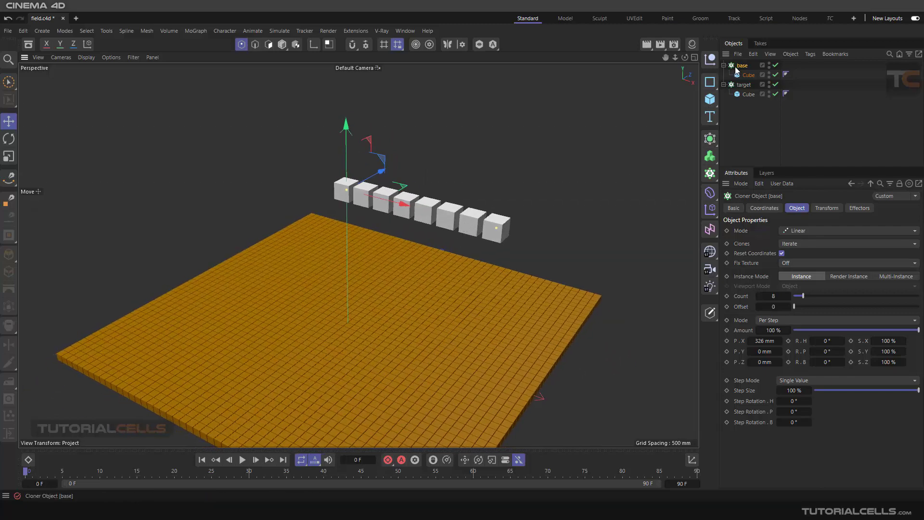
# Add a Plain effector to the base Cloner and rename the effector as "base".
pyautogui.click(198, 31)
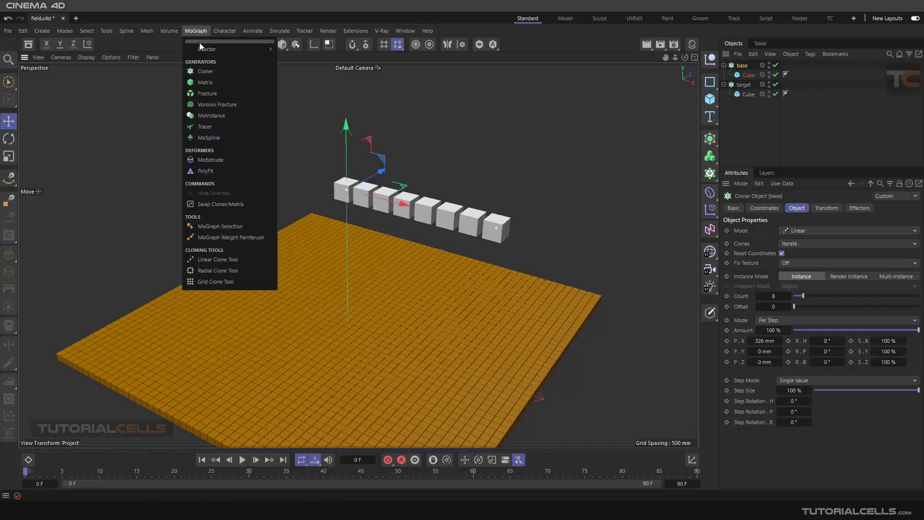
pyautogui.moveTo(226, 48)
pyautogui.click(294, 56)
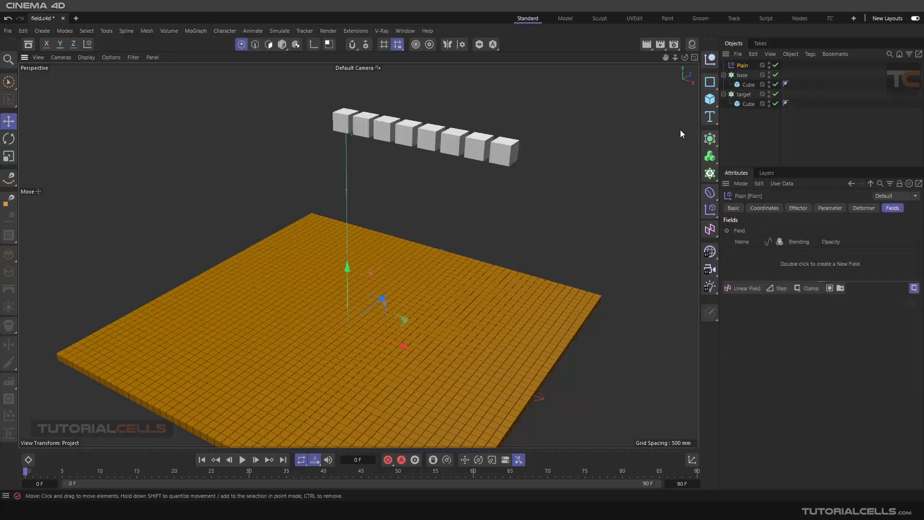
pyautogui.doubleClick(743, 66)
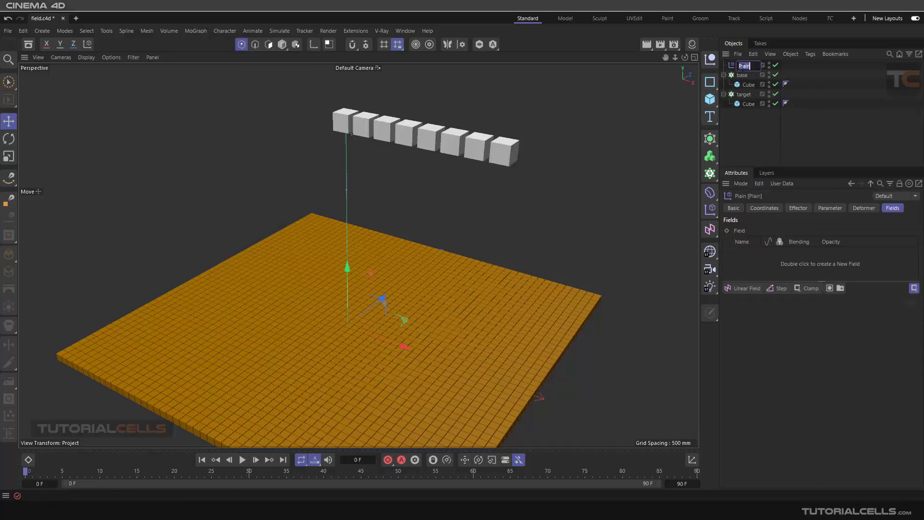
pyautogui.write('base')
pyautogui.press('Return')
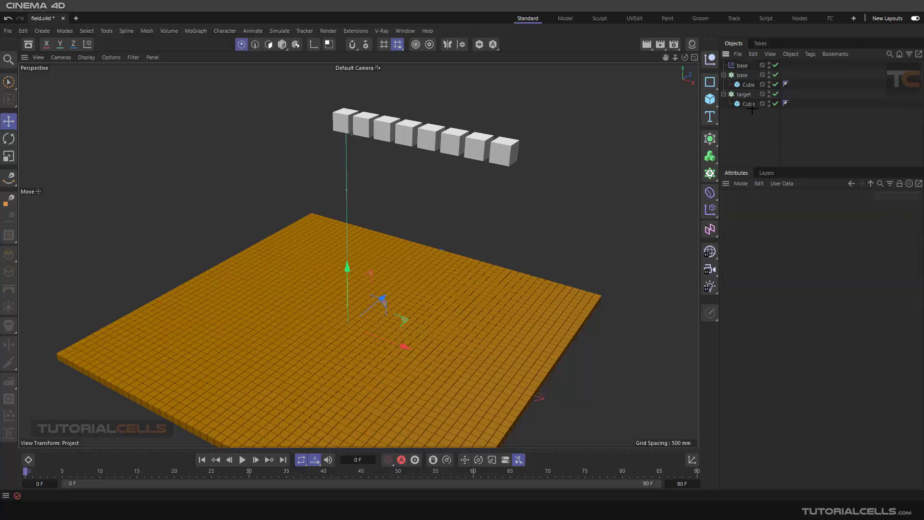
# Add a Step field layer to the base Plain effector's fields.
pyautogui.click(743, 66)
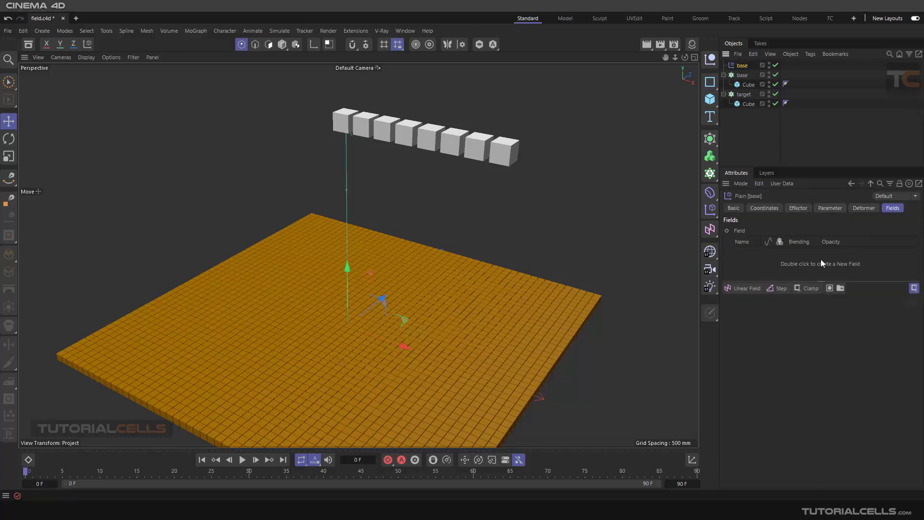
pyautogui.click(831, 210)
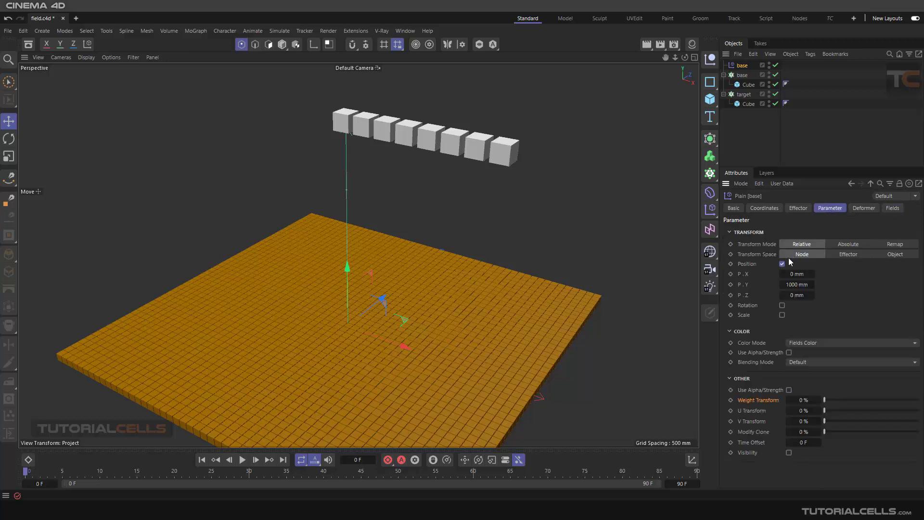
pyautogui.click(892, 209)
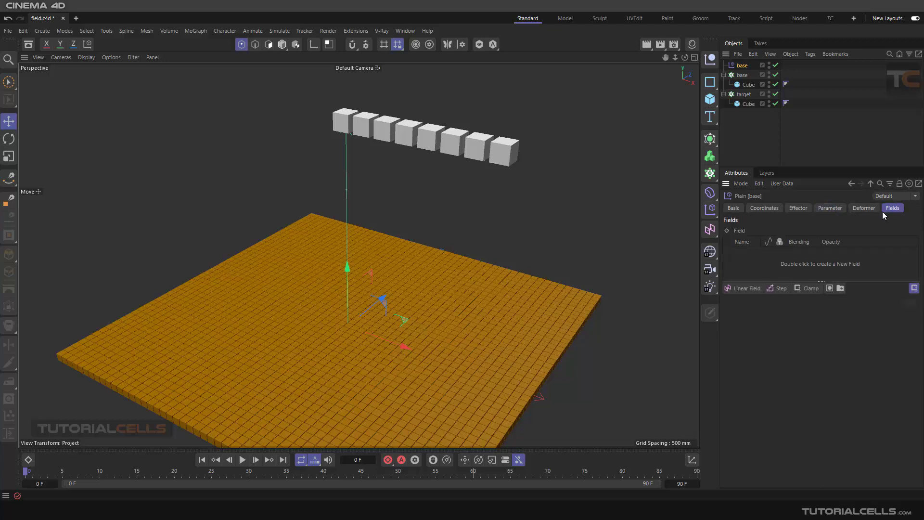
pyautogui.click(775, 288)
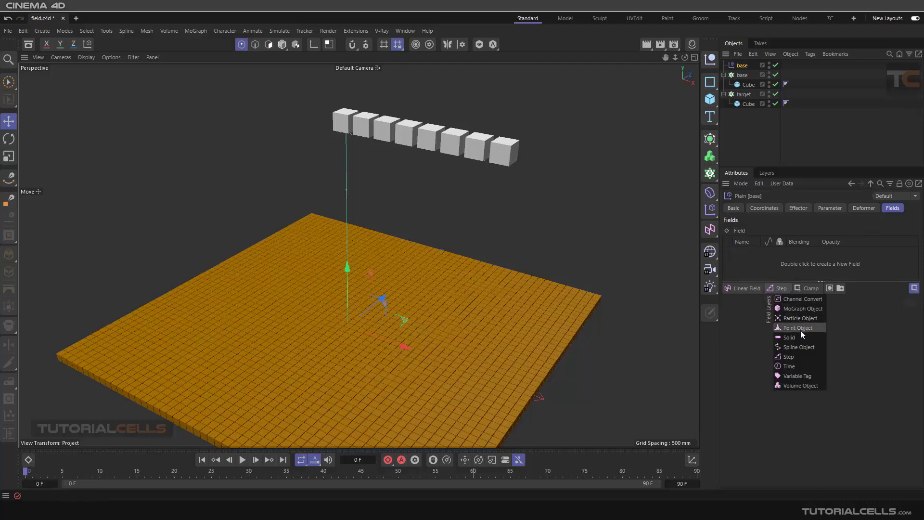
pyautogui.click(789, 356)
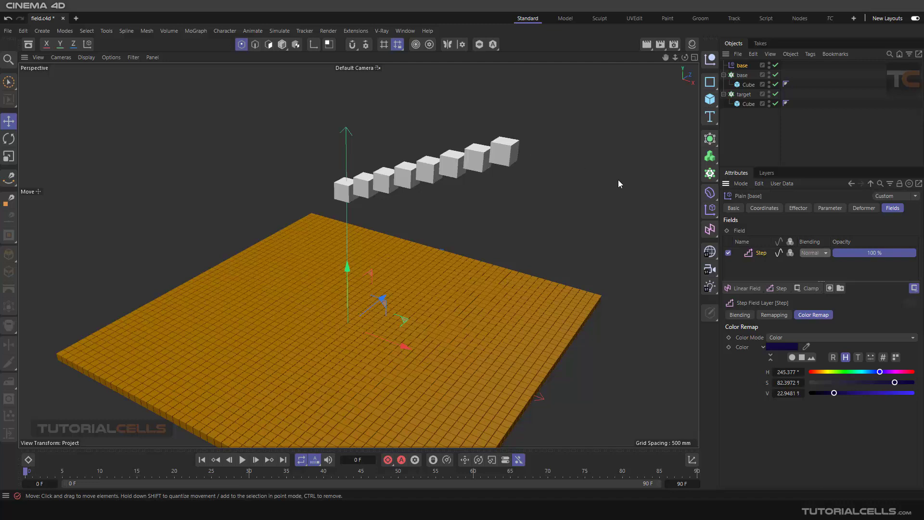
pyautogui.click(799, 208)
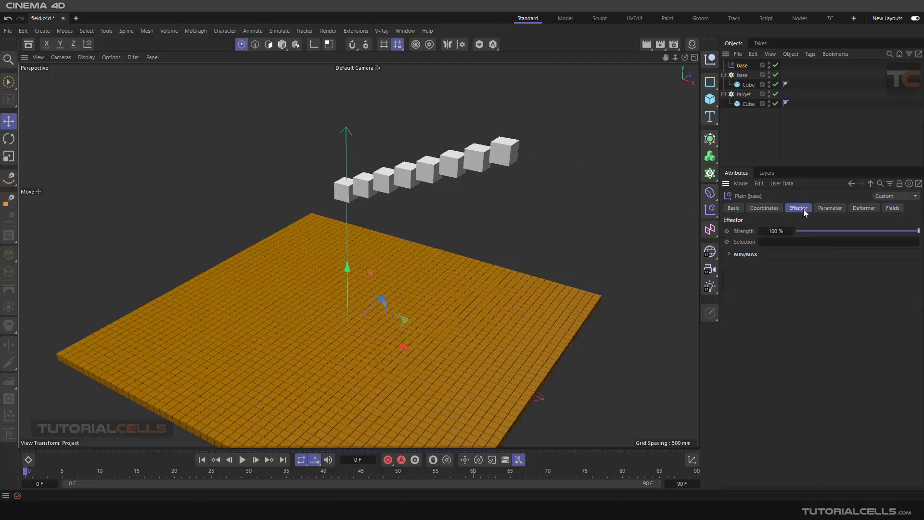
pyautogui.click(825, 210)
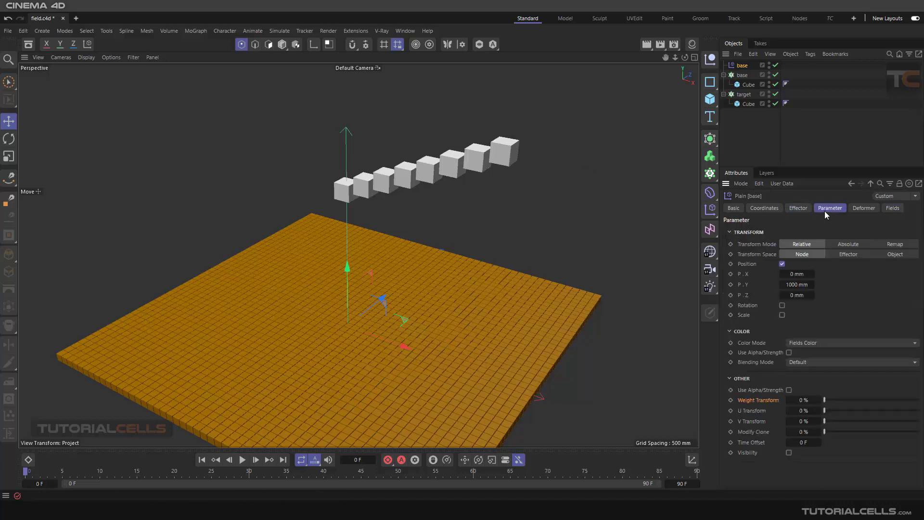
# Set the base Cloner's transform color to pure red (RGB 255, 0, 0).
pyautogui.click(743, 76)
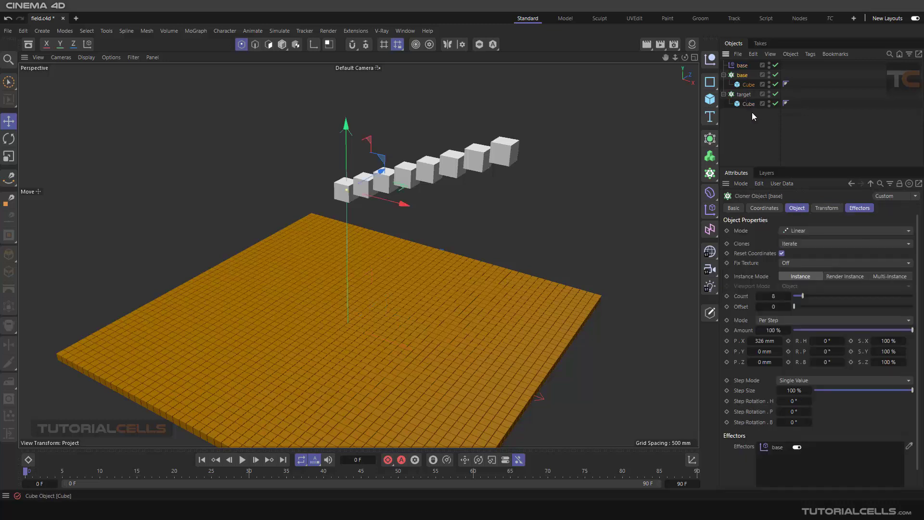
pyautogui.click(818, 207)
pyautogui.click(774, 280)
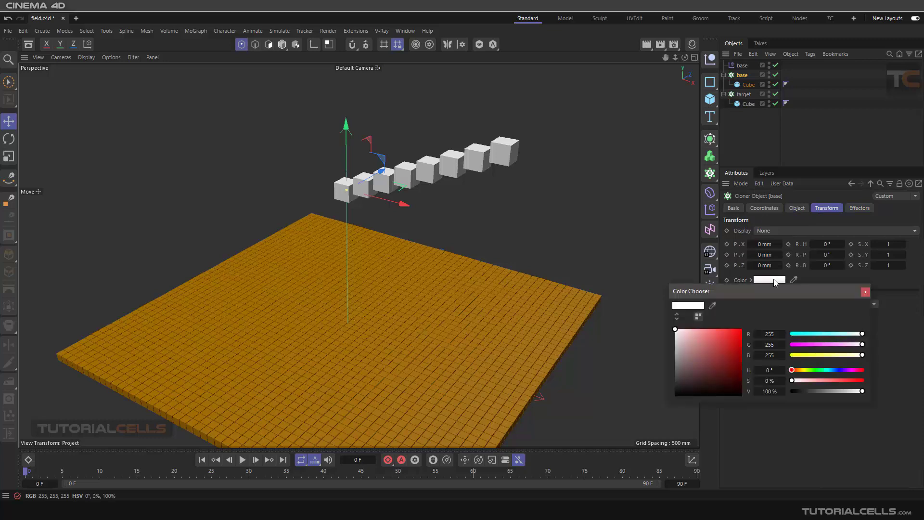
pyautogui.click(741, 330)
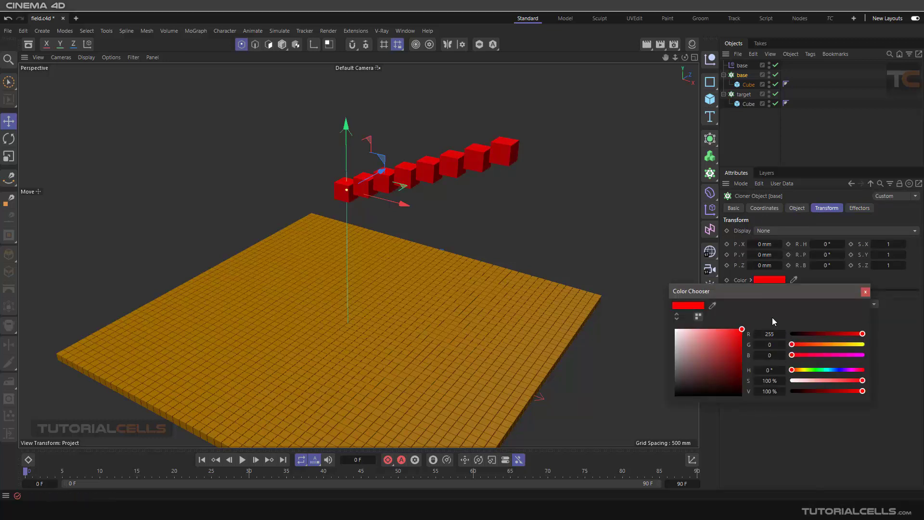
pyautogui.click(865, 293)
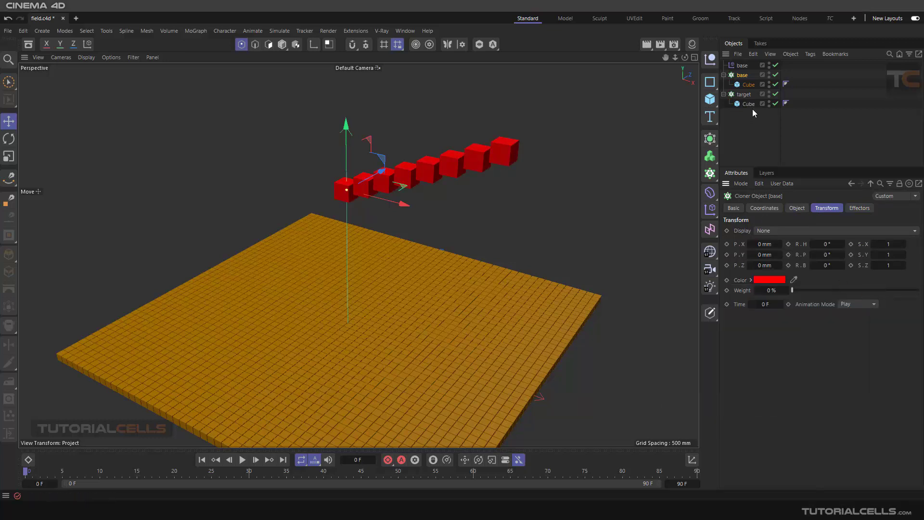
# Set the base Plain effector's color mode to Custom Color.
pyautogui.click(742, 66)
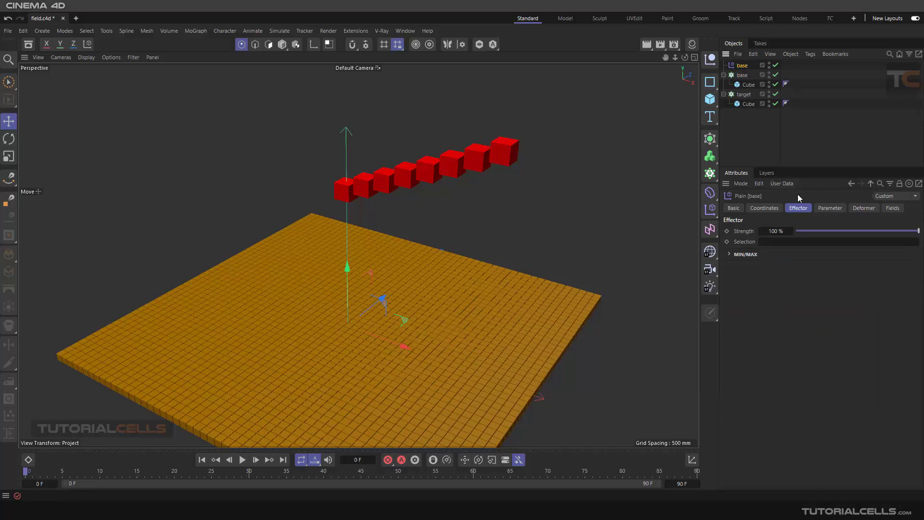
pyautogui.click(834, 210)
pyautogui.click(860, 210)
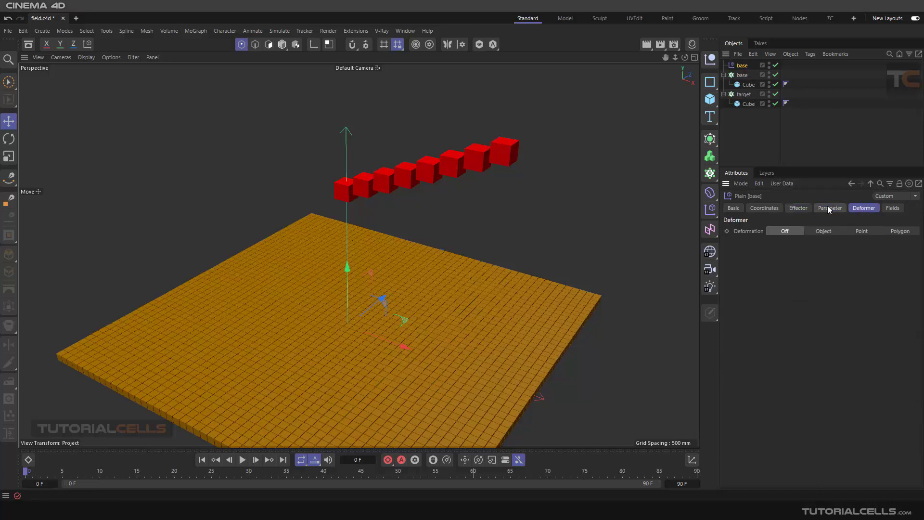
pyautogui.click(804, 208)
pyautogui.click(830, 210)
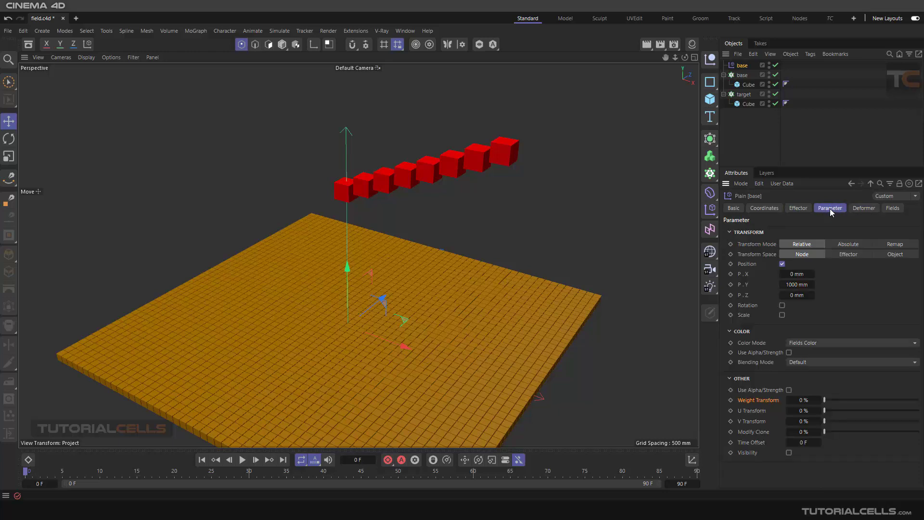
pyautogui.click(801, 344)
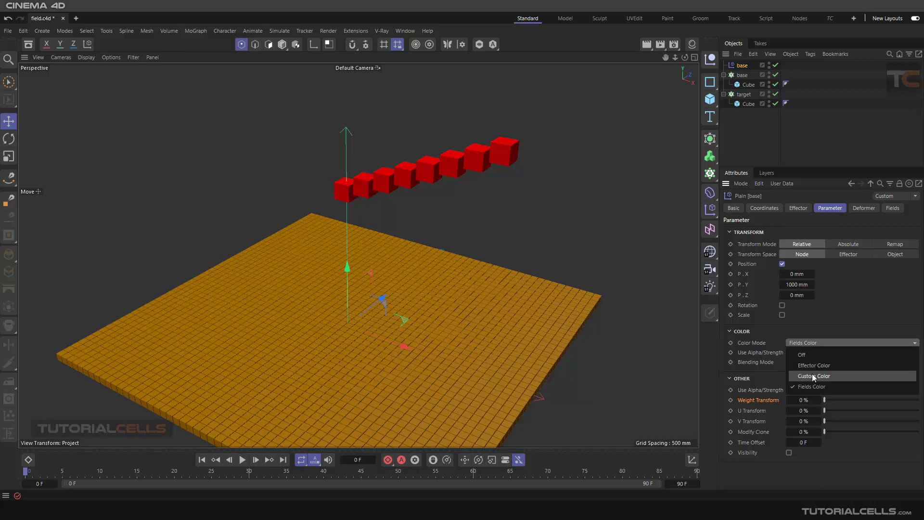
pyautogui.click(813, 375)
# Pick a bright green with a hue of 146° as the base Plain effector's custom color.
pyautogui.click(801, 362)
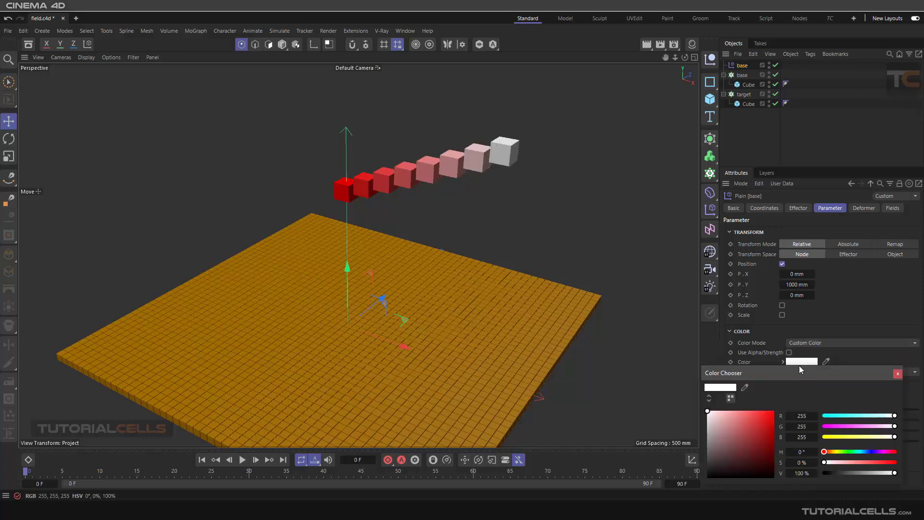
pyautogui.click(853, 452)
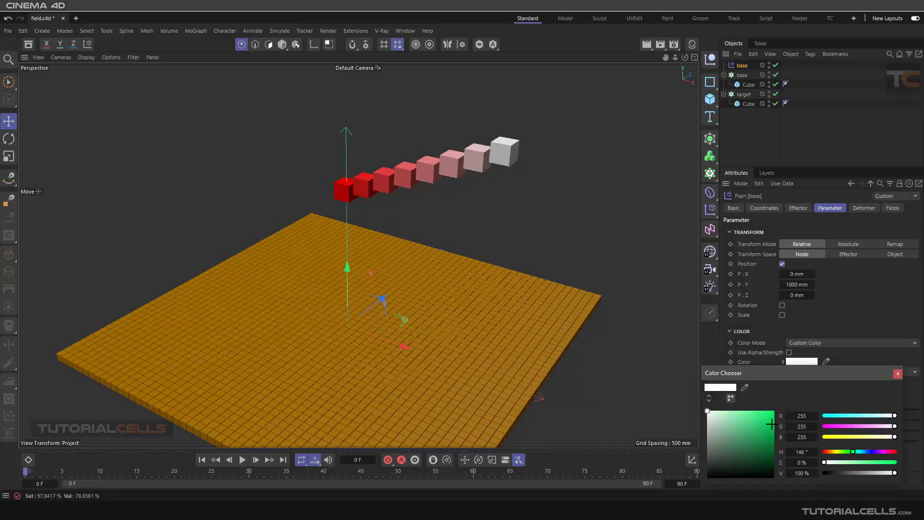
pyautogui.moveTo(768, 421); pyautogui.dragTo(803, 407)
pyautogui.click(898, 373)
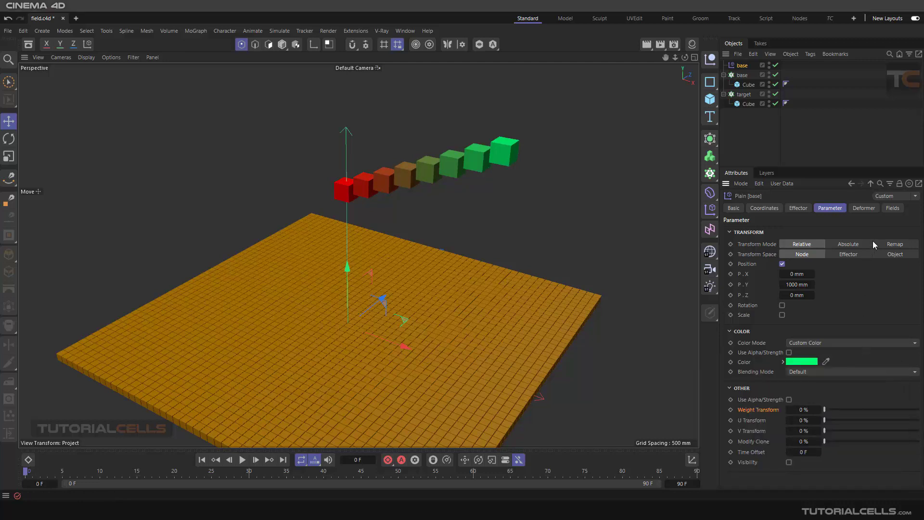
pyautogui.click(891, 208)
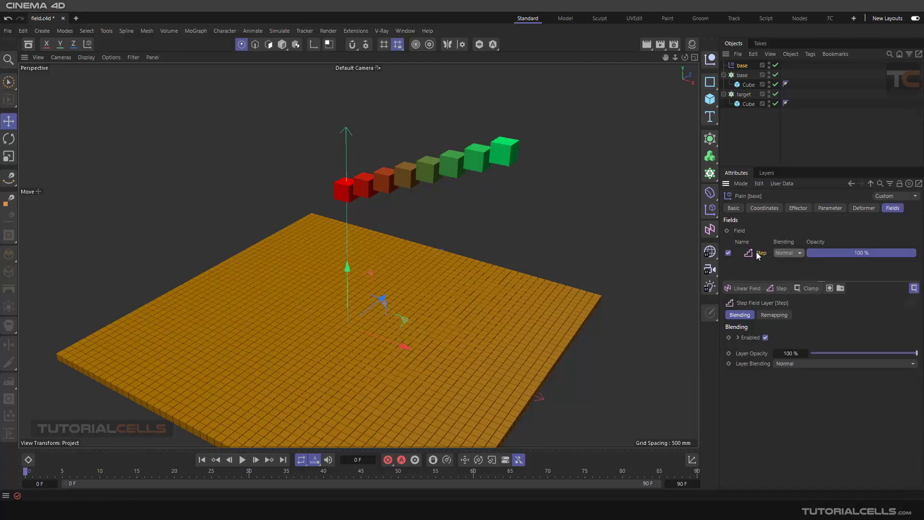
pyautogui.click(771, 316)
pyautogui.click(744, 315)
pyautogui.click(795, 208)
pyautogui.click(826, 208)
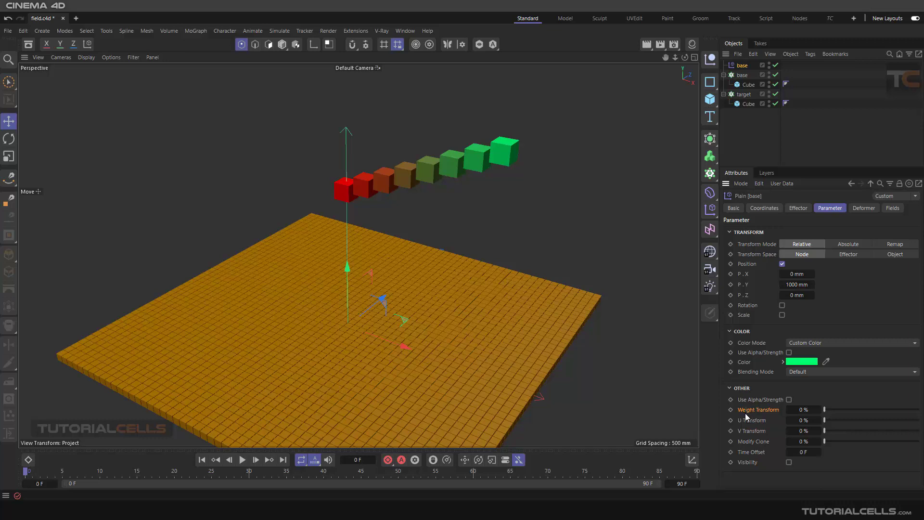
# Set the base Cloner's transform display to Weight.
pyautogui.click(742, 76)
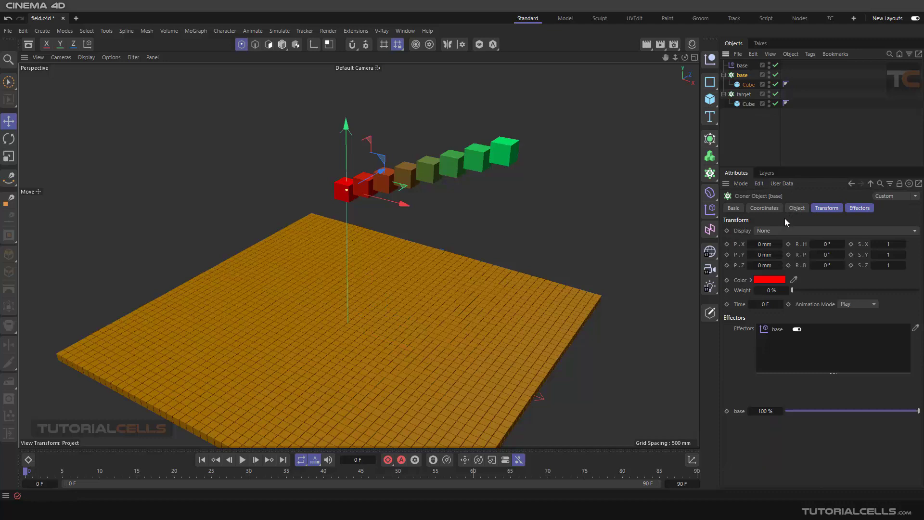
pyautogui.click(819, 212)
pyautogui.click(791, 232)
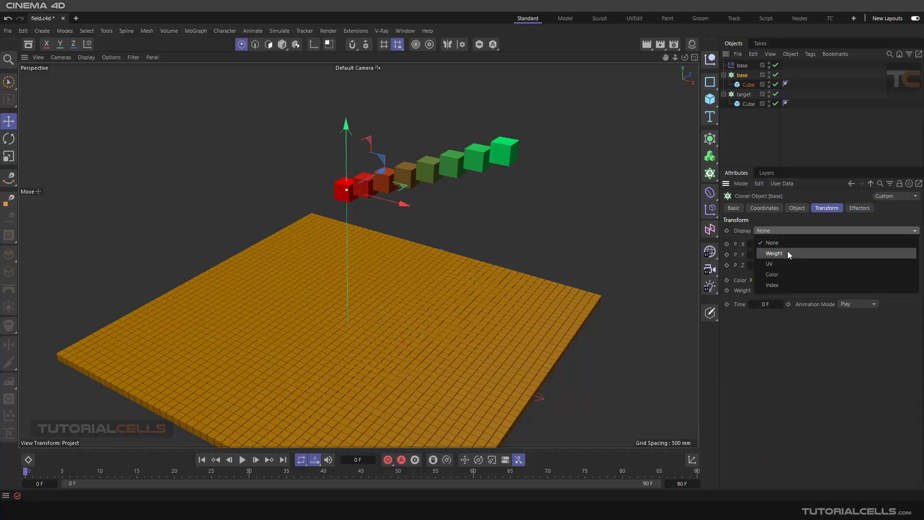
pyautogui.click(788, 253)
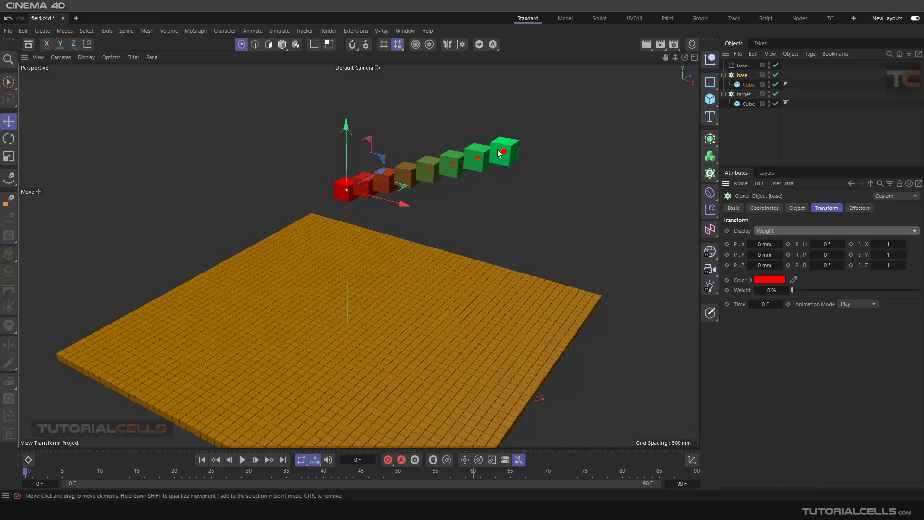
# Raise the base Plain effector's Weight Transform to 100%.
pyautogui.click(741, 68)
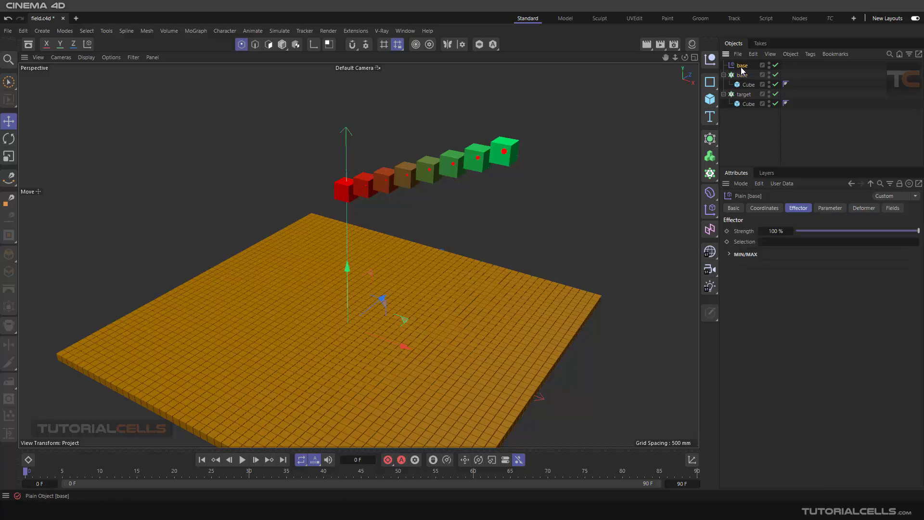
pyautogui.click(827, 208)
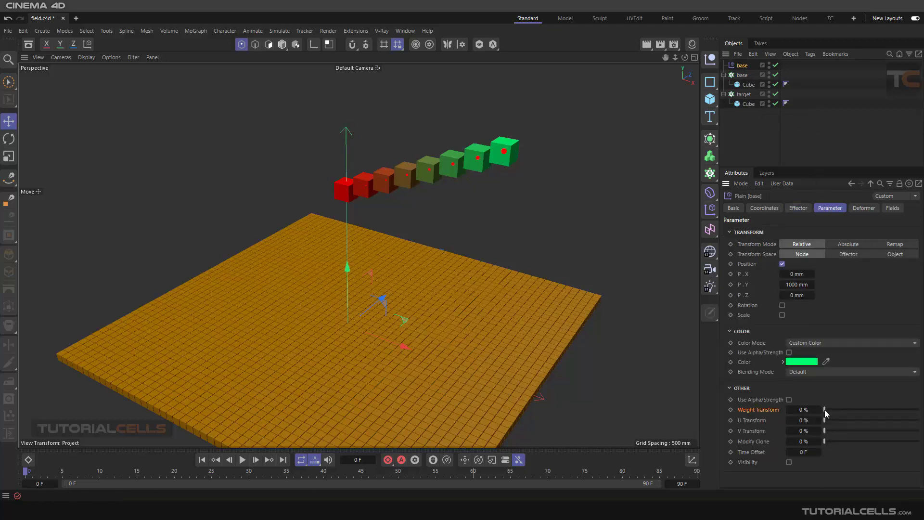
pyautogui.moveTo(824, 409); pyautogui.dragTo(918, 409)
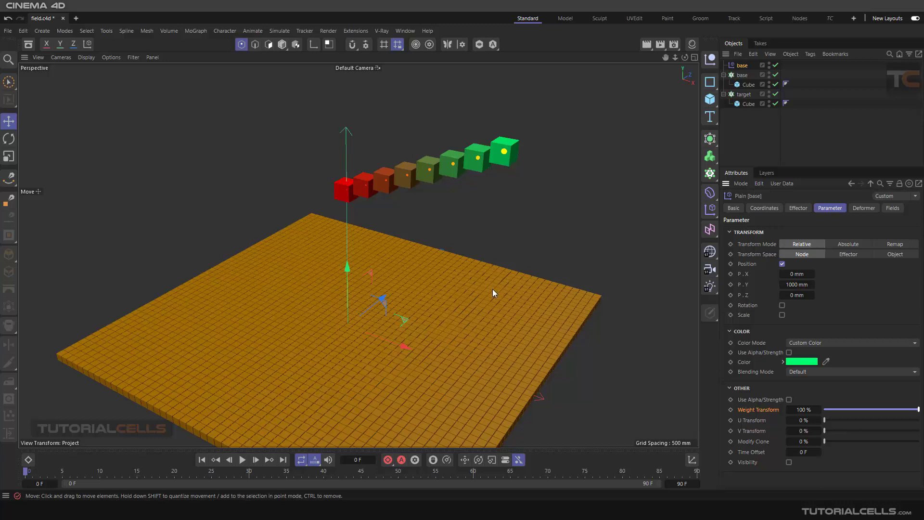
# Add a Plain effector named "target" to the target Cloner and open the effector's field list.
pyautogui.click(744, 95)
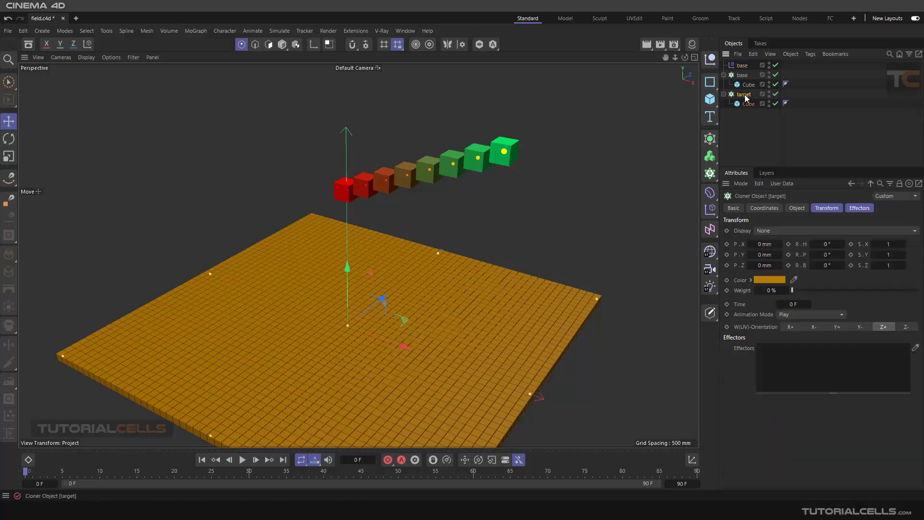
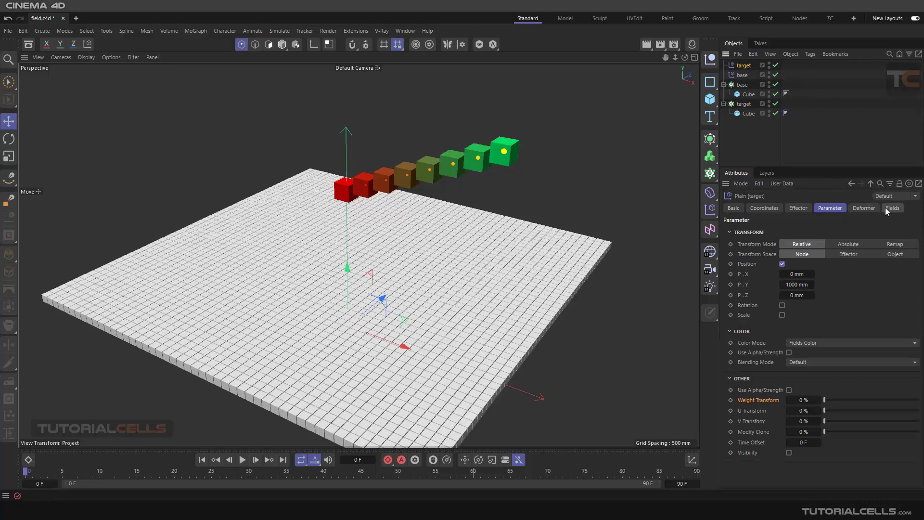
pyautogui.click(887, 211)
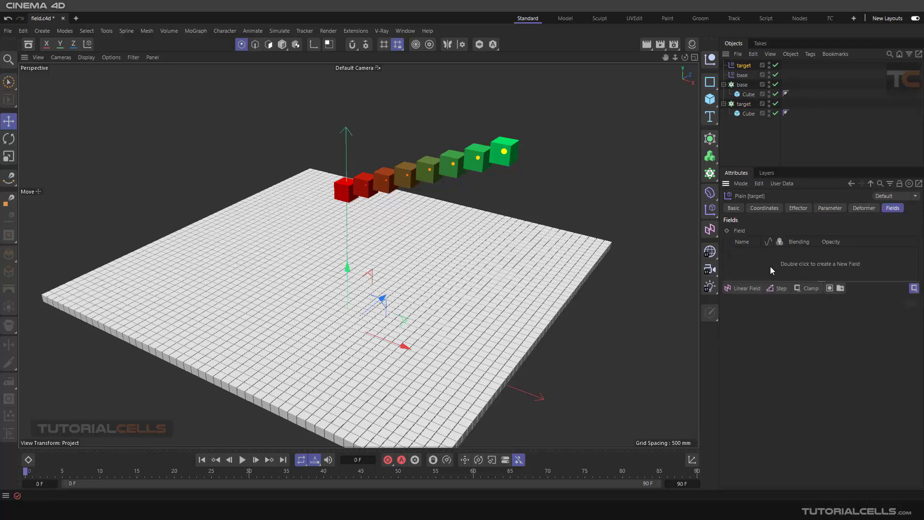
pyautogui.click(784, 291)
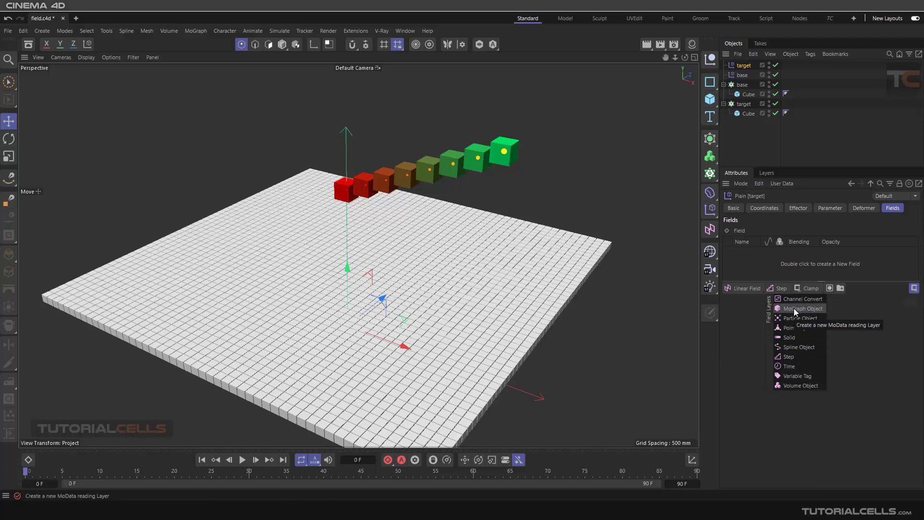
pyautogui.click(750, 252)
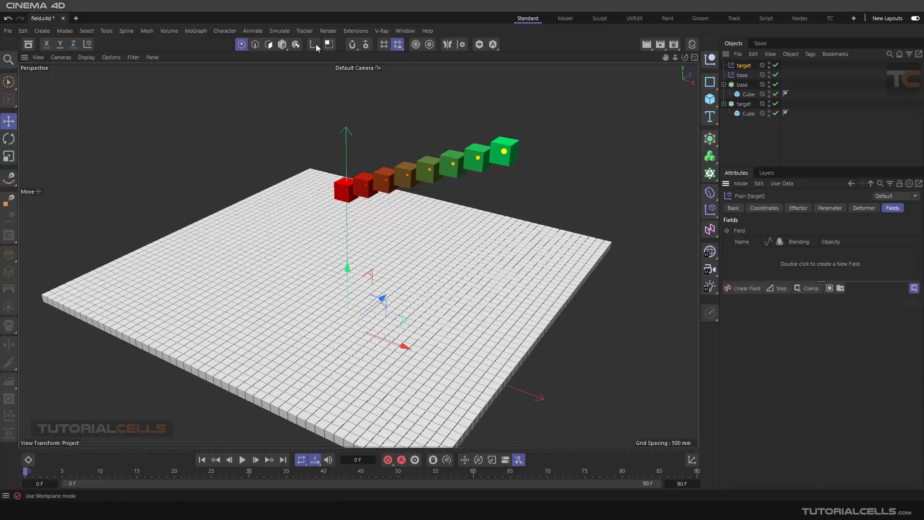
pyautogui.click(197, 30)
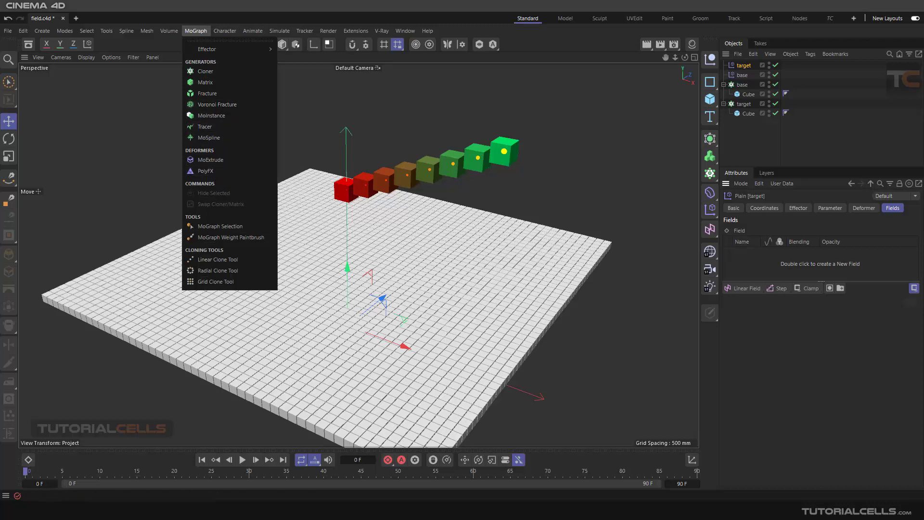
pyautogui.press('Escape')
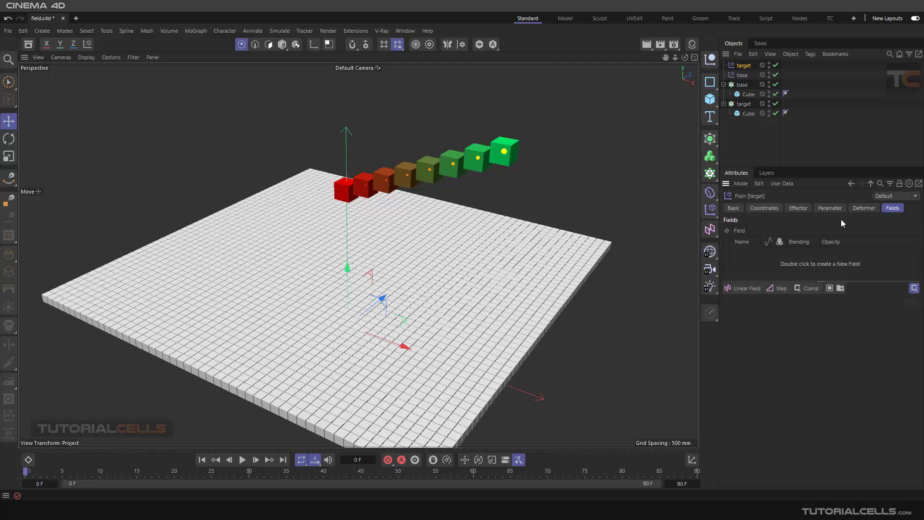
# Add the base Cloner to the target Plain effector's fields as a MoGraph Object layer and inspect the effect on the grid.
pyautogui.moveTo(742, 84); pyautogui.dragTo(785, 267)
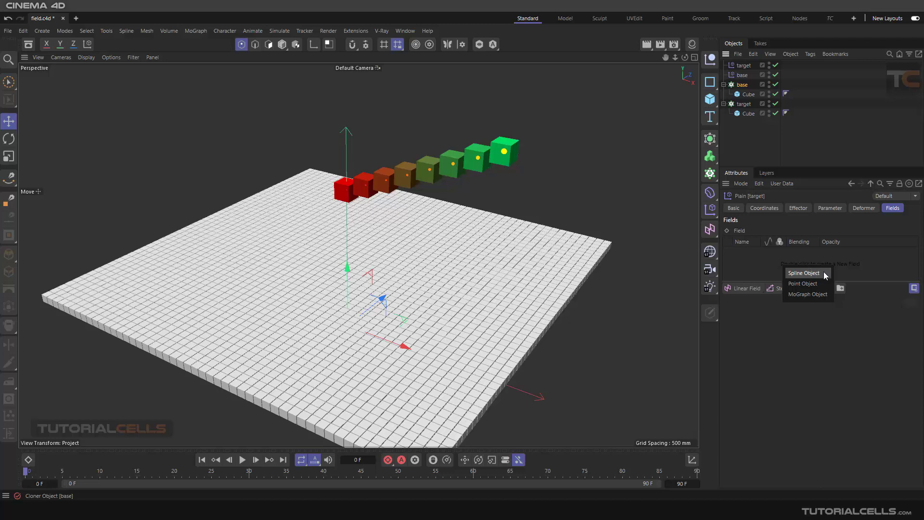
pyautogui.click(803, 297)
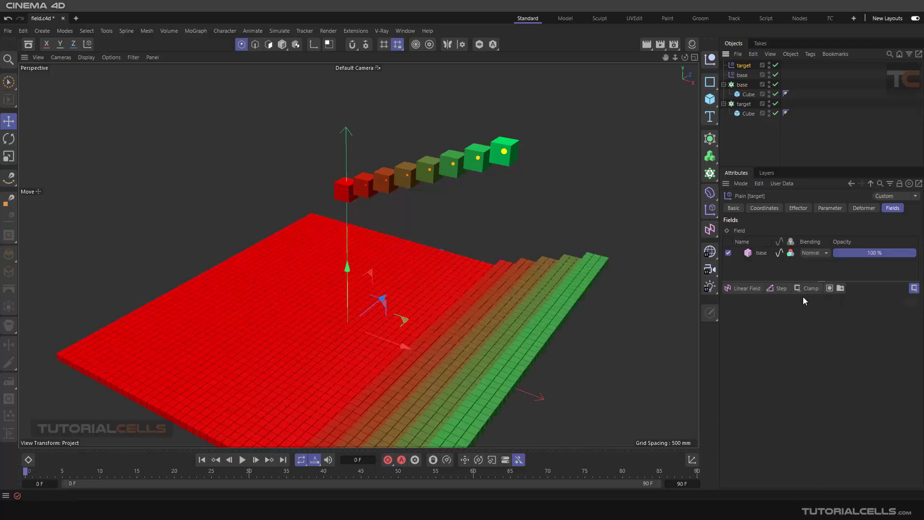
pyautogui.scroll(-2, 481, 265)
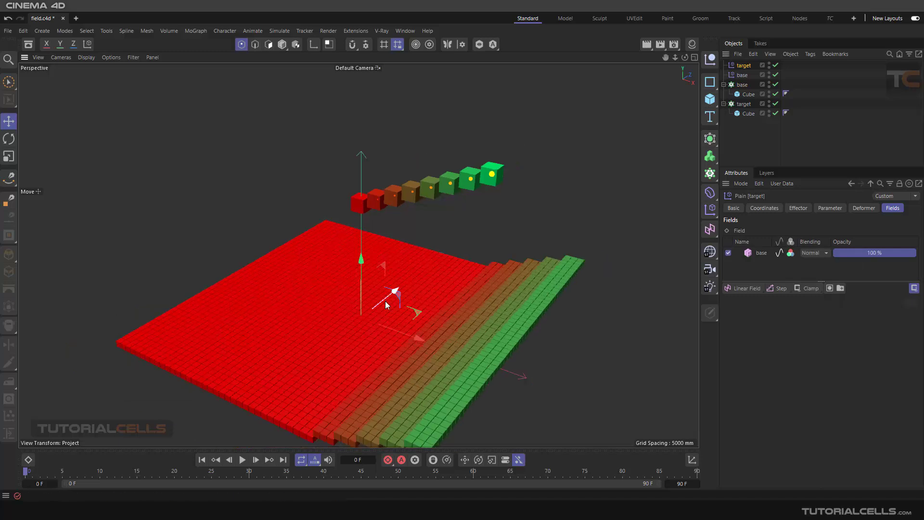
pyautogui.scroll(-1, 392, 303)
pyautogui.scroll(-1, 400, 308)
pyautogui.moveTo(402, 300)
pyautogui.keyDown('alt'); pyautogui.mouseDown()
pyautogui.moveTo(393, 320)
pyautogui.moveTo(437, 311)
pyautogui.moveTo(436, 281)
pyautogui.moveTo(442, 283)
pyautogui.moveTo(432, 249)
pyautogui.mouseUp(); pyautogui.keyUp('alt')
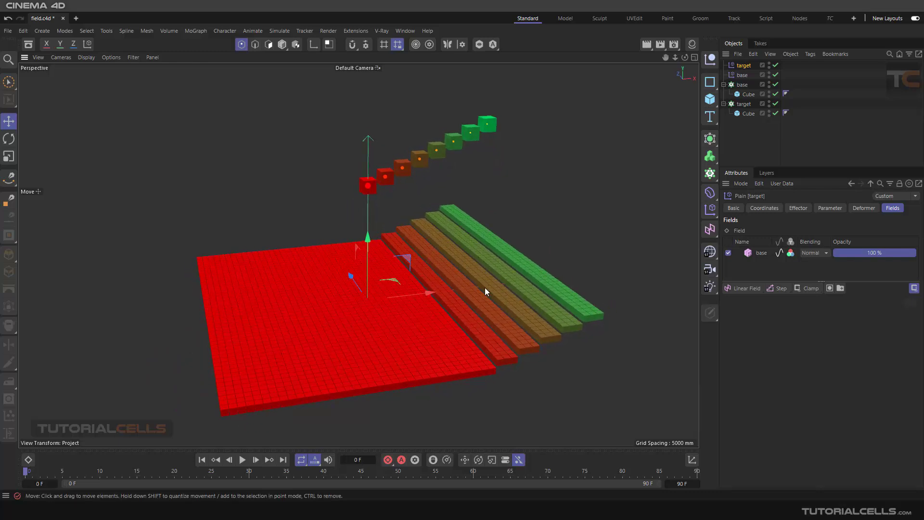
# Set the target Cloner's transform display to Weight.
pyautogui.click(744, 103)
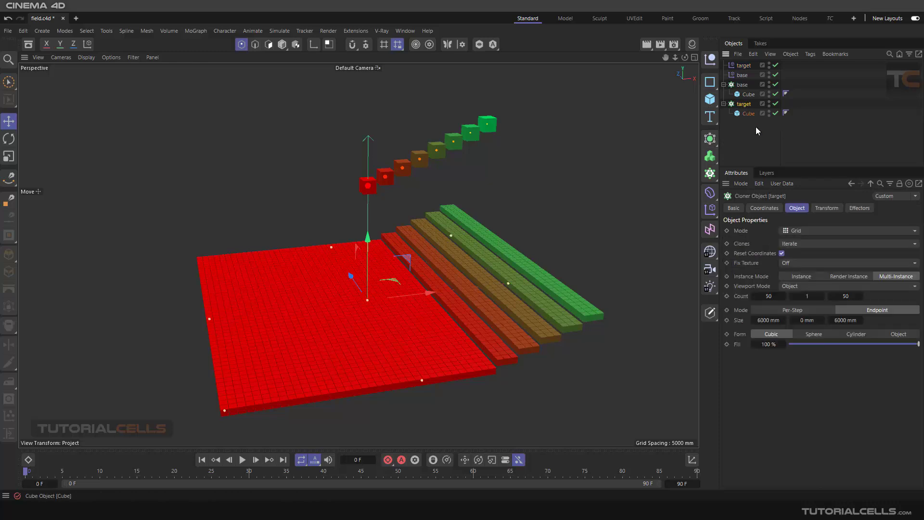
pyautogui.click(821, 211)
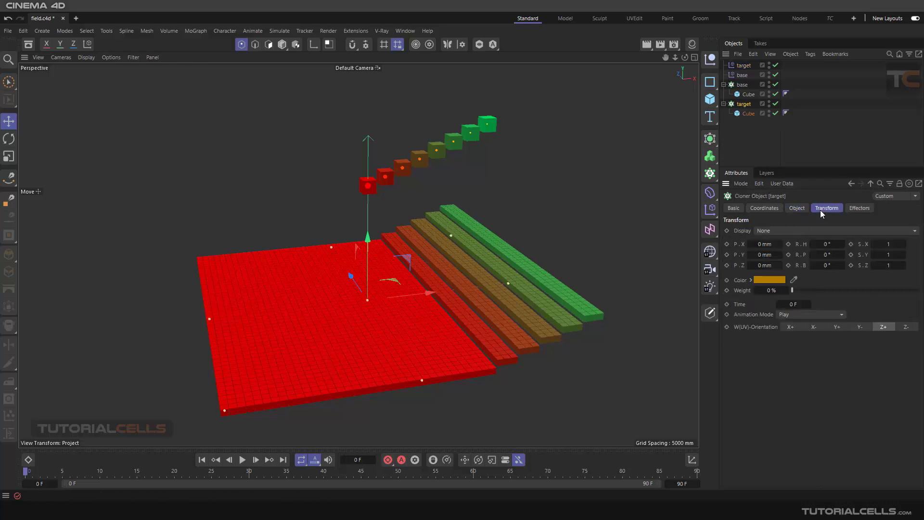
pyautogui.click(781, 228)
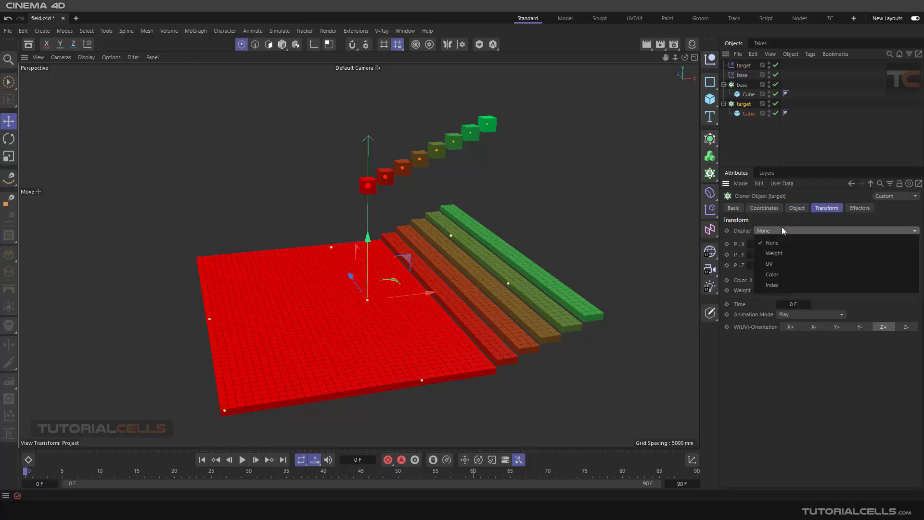
pyautogui.click(780, 254)
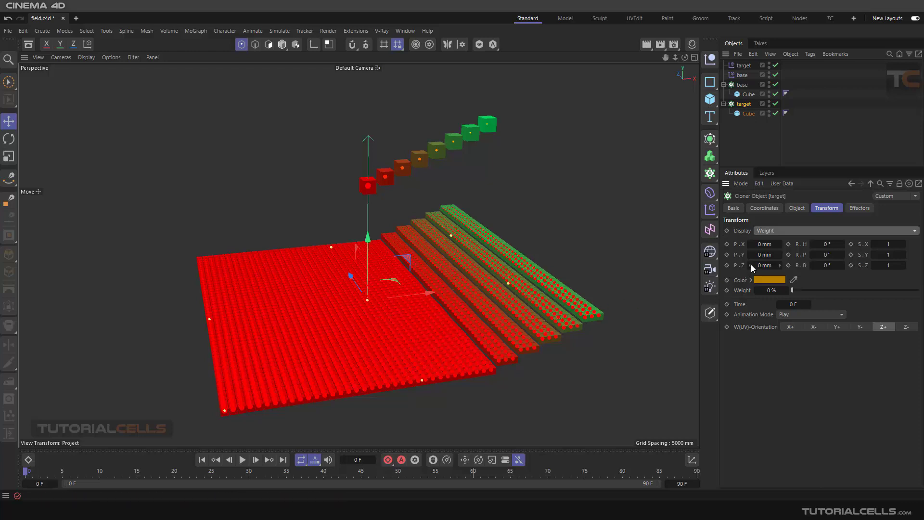
# Raise the target Plain effector's Weight Transform to 100%.
pyautogui.click(741, 66)
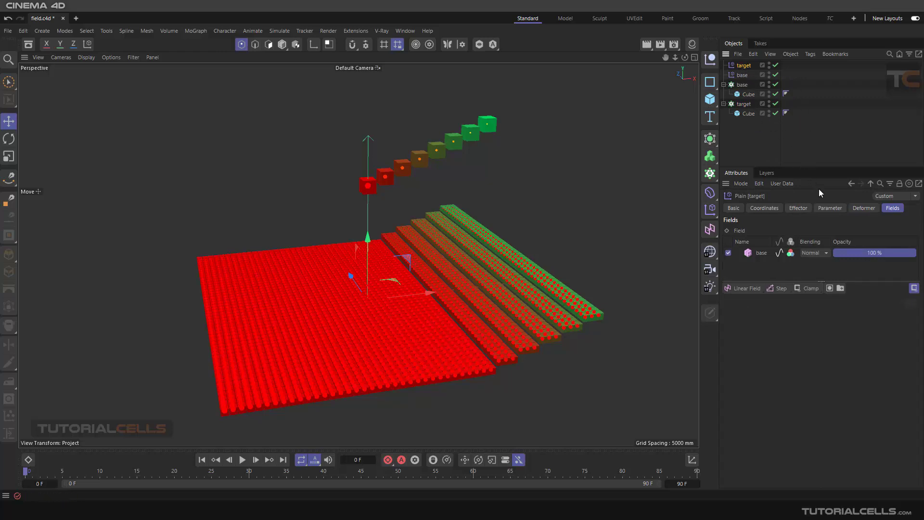
pyautogui.click(825, 207)
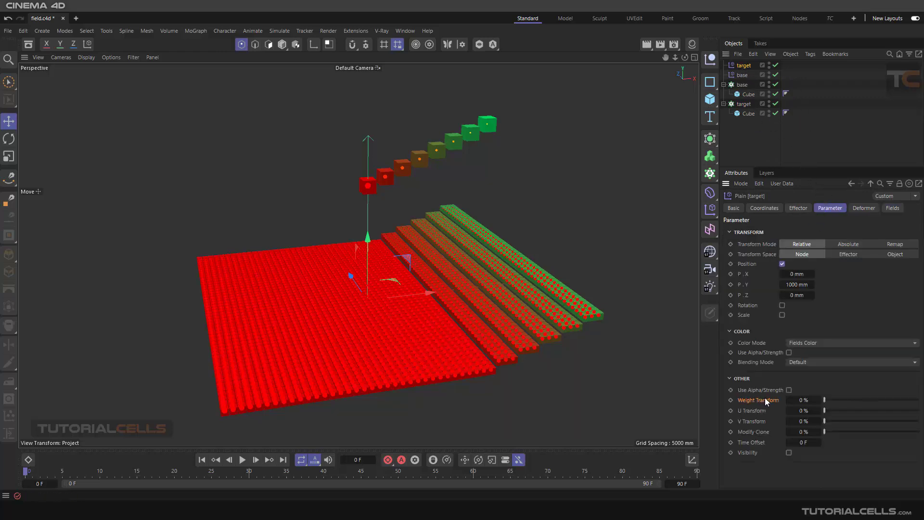
pyautogui.moveTo(824, 400); pyautogui.dragTo(918, 400)
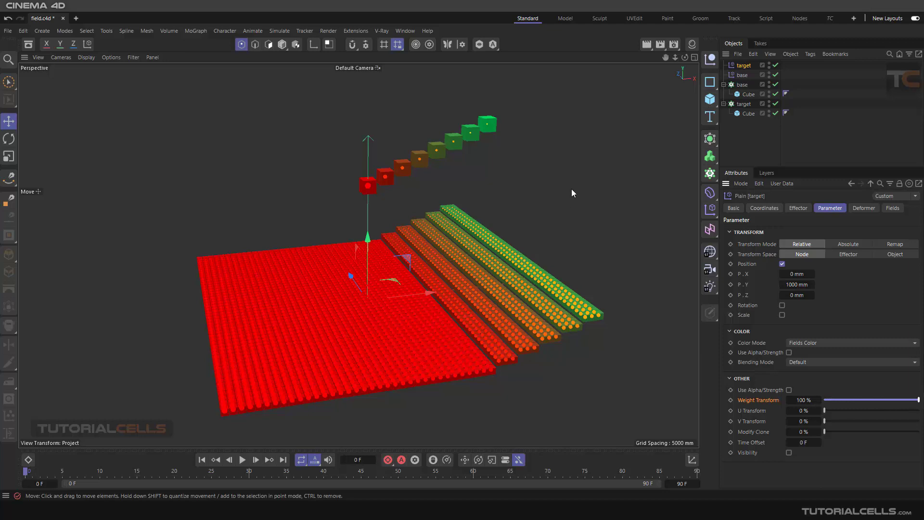
# Try rotating the base Cloner with the Rotate tool to test how the target grid follows it.
pyautogui.click(743, 85)
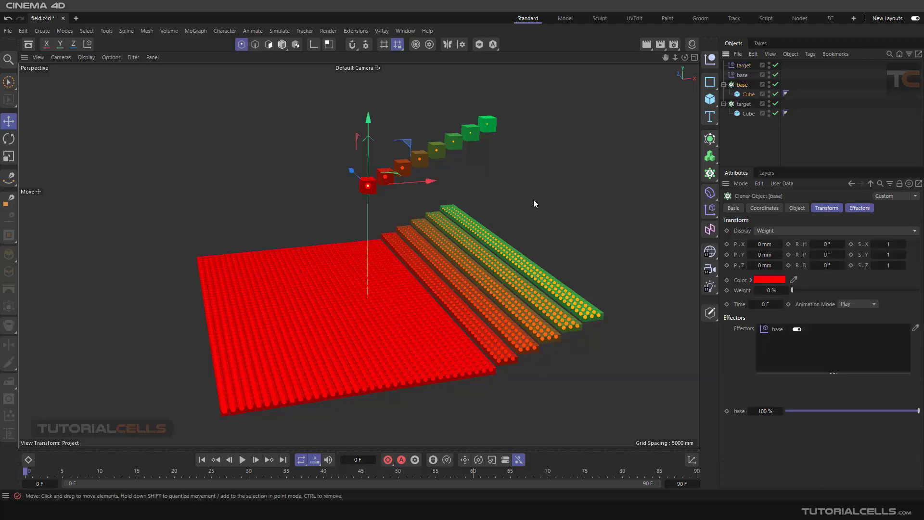
pyautogui.keyDown('alt'); pyautogui.moveTo(533, 200); pyautogui.dragTo(360, 177); pyautogui.keyUp('alt')
pyautogui.click(9, 138)
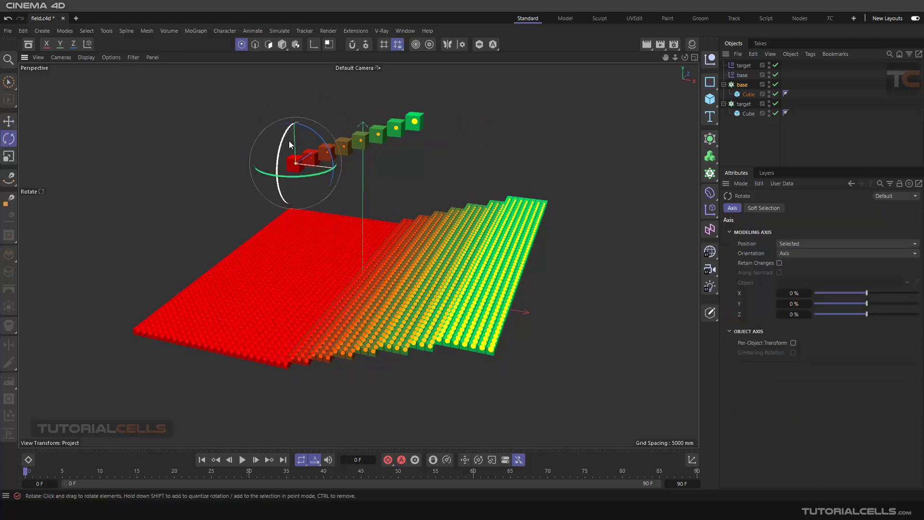
pyautogui.moveTo(292, 153); pyautogui.dragTo(384, 188)
pyautogui.keyDown('alt'); pyautogui.moveTo(400, 220); pyautogui.dragTo(426, 246); pyautogui.keyUp('alt')
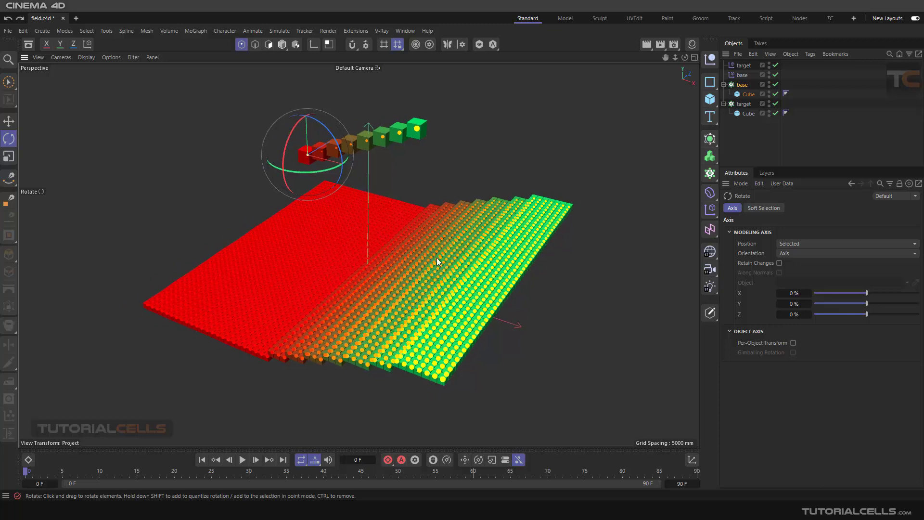
# Review the Object, Transform, Effectors and Remapping settings of the base MoGraph layer in the target Plain effector's fields.
pyautogui.click(738, 86)
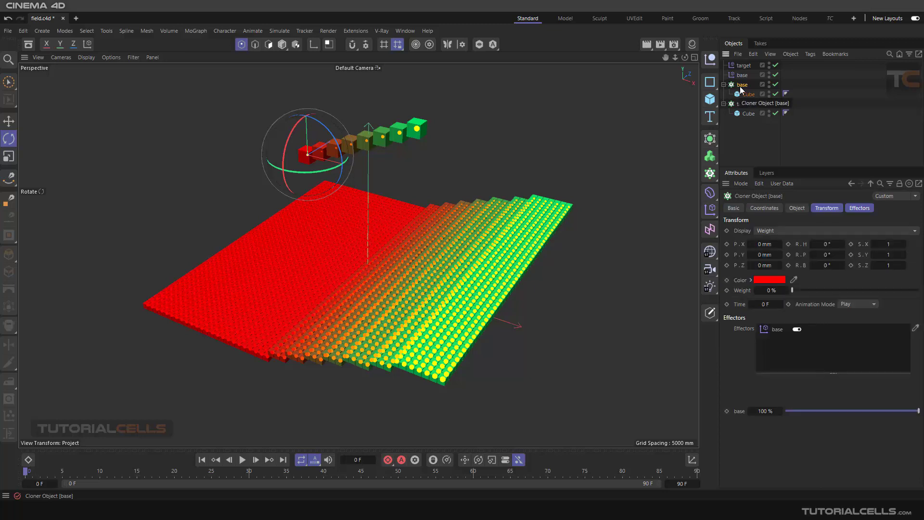
pyautogui.click(747, 67)
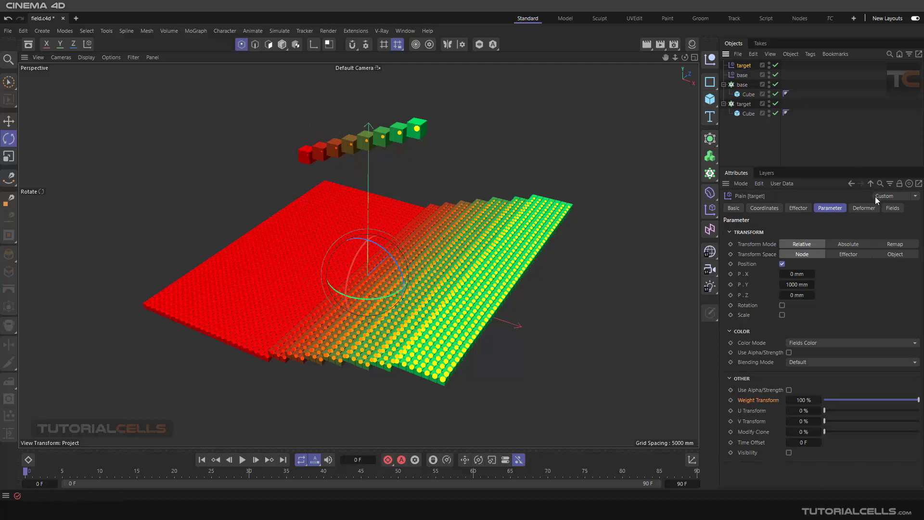
pyautogui.click(893, 208)
pyautogui.click(762, 253)
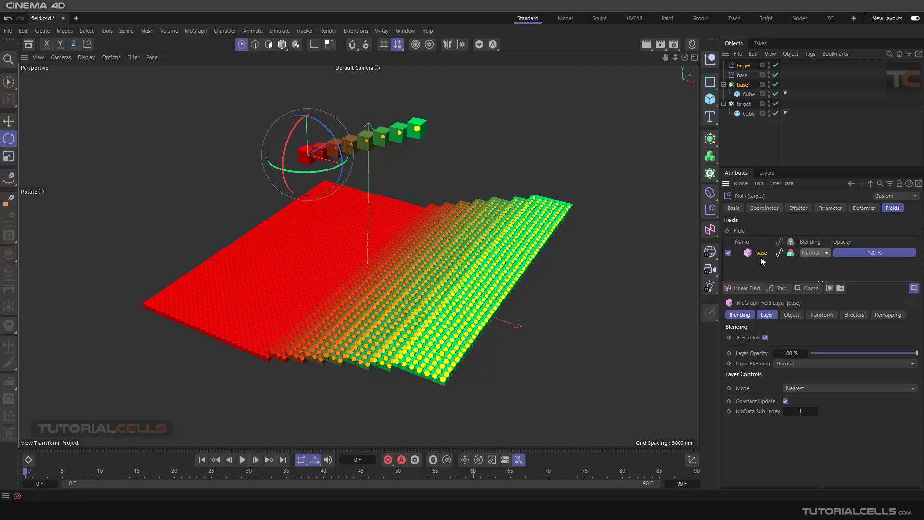
pyautogui.click(792, 315)
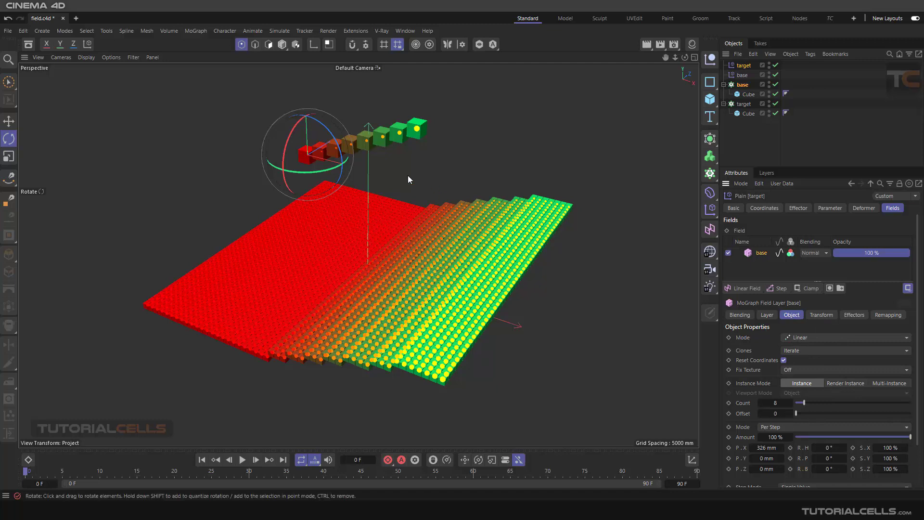
pyautogui.click(820, 315)
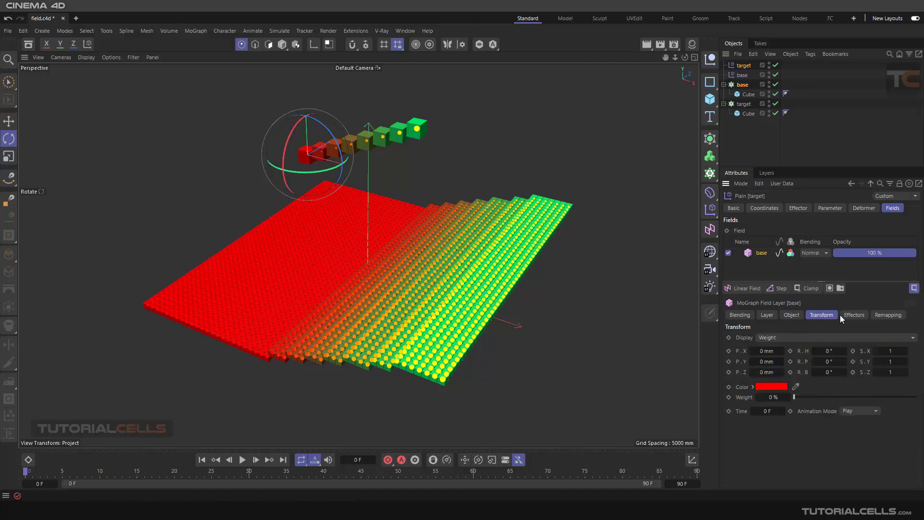
pyautogui.click(854, 316)
pyautogui.click(877, 314)
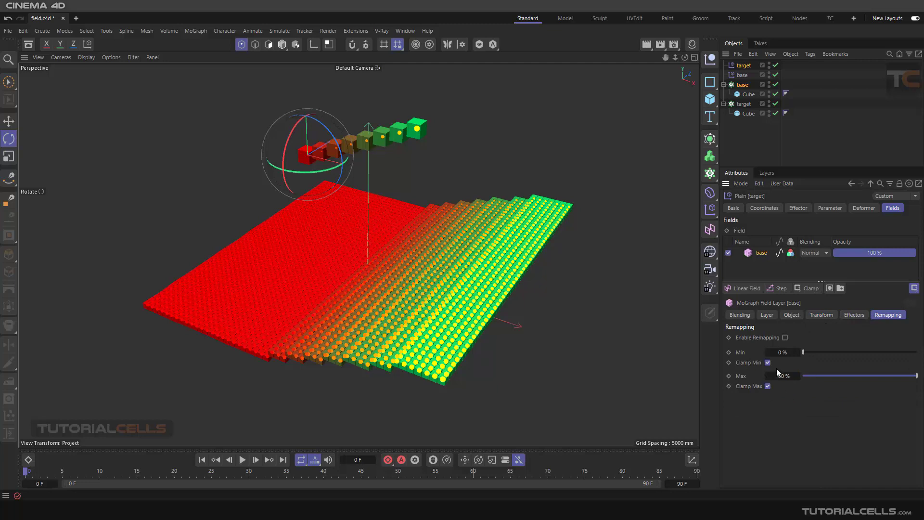
# Set the base MoGraph field layer's mode to Index and examine the resulting pattern on the target grid.
pyautogui.click(768, 316)
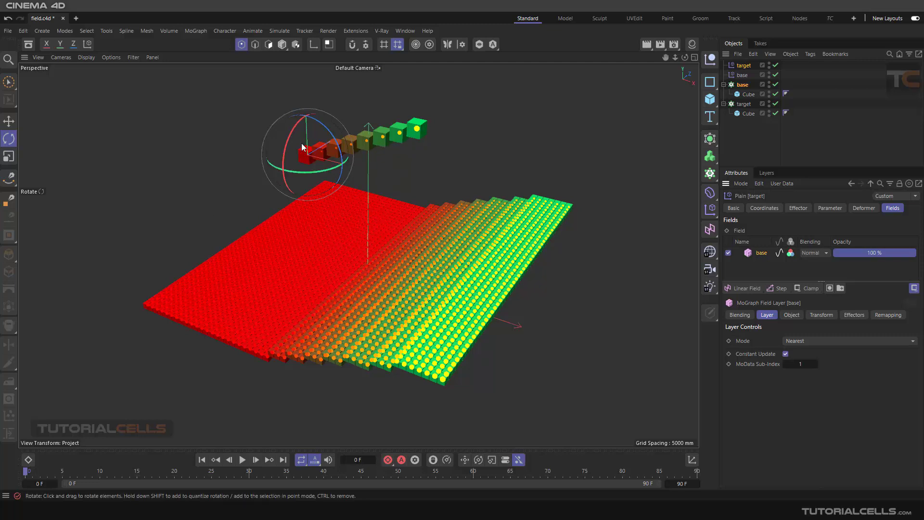
pyautogui.click(801, 343)
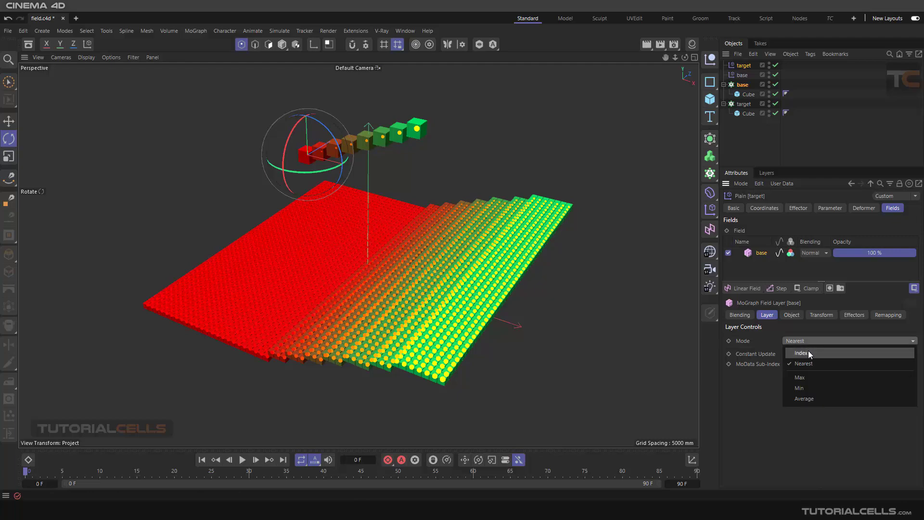
pyautogui.click(801, 352)
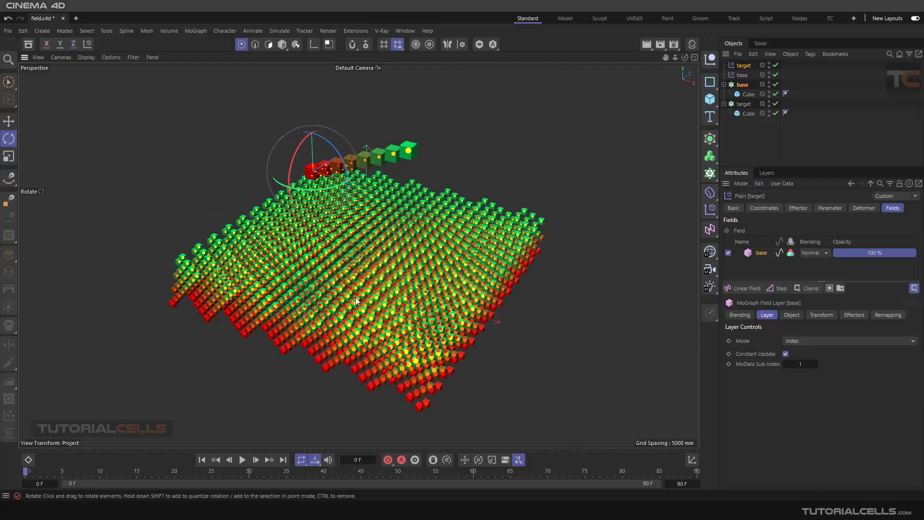
pyautogui.keyDown('alt'); pyautogui.moveTo(351, 311); pyautogui.dragTo(359, 237); pyautogui.keyUp('alt')
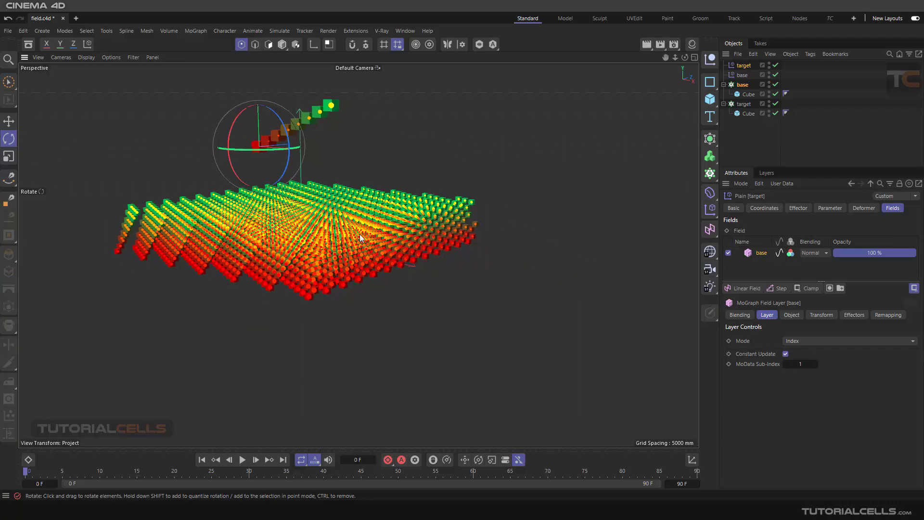
pyautogui.keyDown('alt'); pyautogui.moveTo(349, 180); pyautogui.dragTo(433, 207); pyautogui.keyUp('alt')
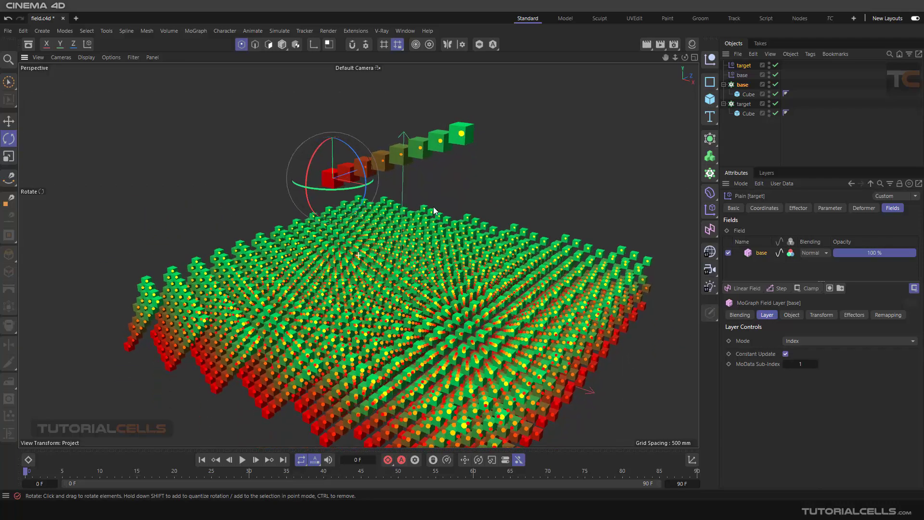
# Set the base Cloner's transform display to Index.
pyautogui.click(741, 86)
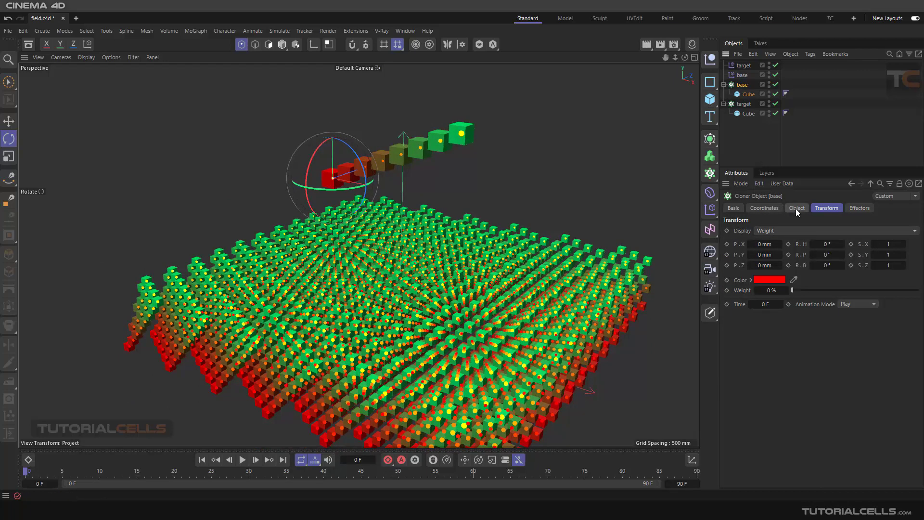
pyautogui.click(783, 231)
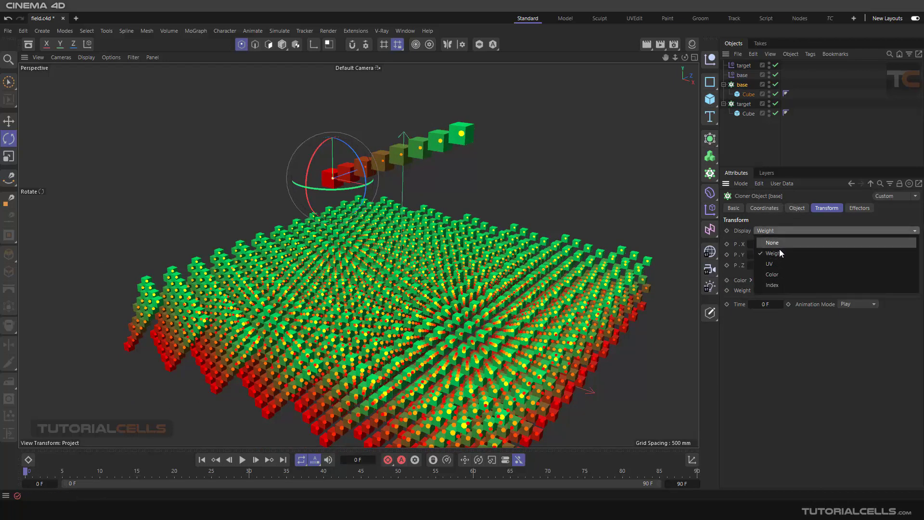
pyautogui.click(781, 284)
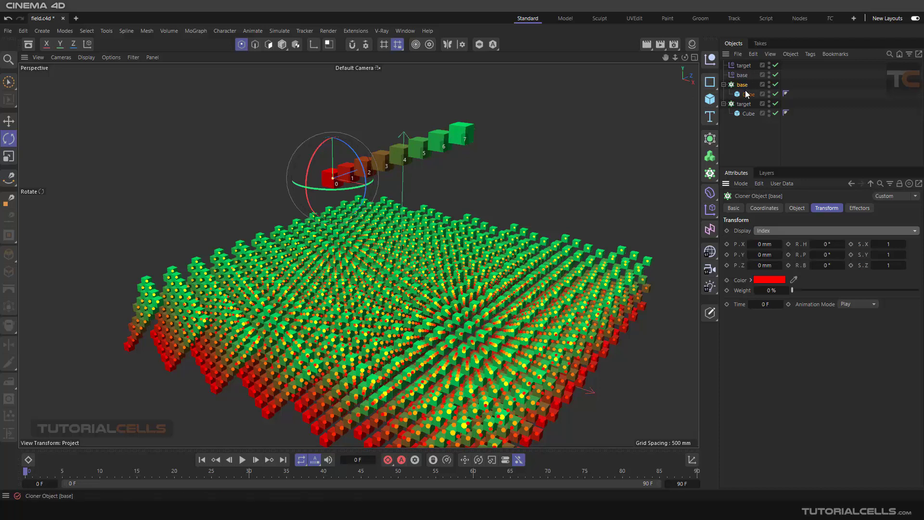
# Switch the base Plain effector's Position parameter off and back on to compare its effect on the clones.
pyautogui.click(742, 75)
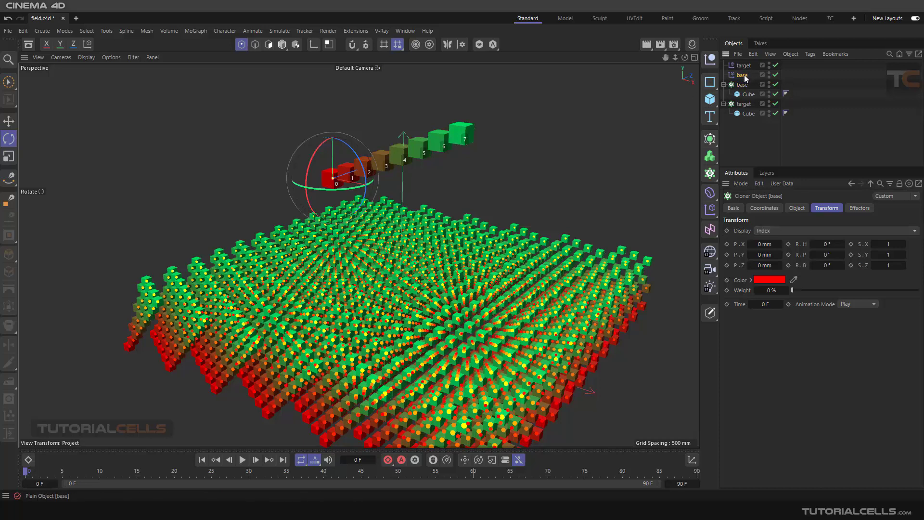
pyautogui.click(817, 208)
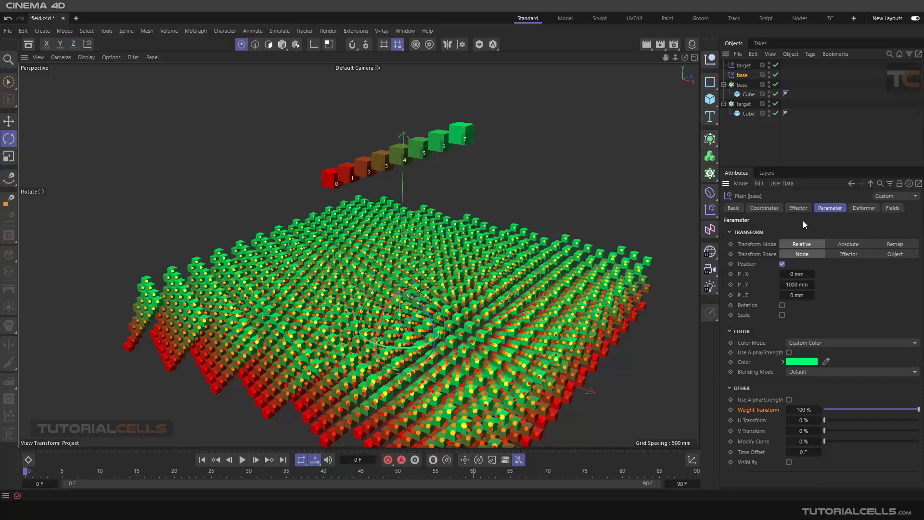
pyautogui.click(782, 264)
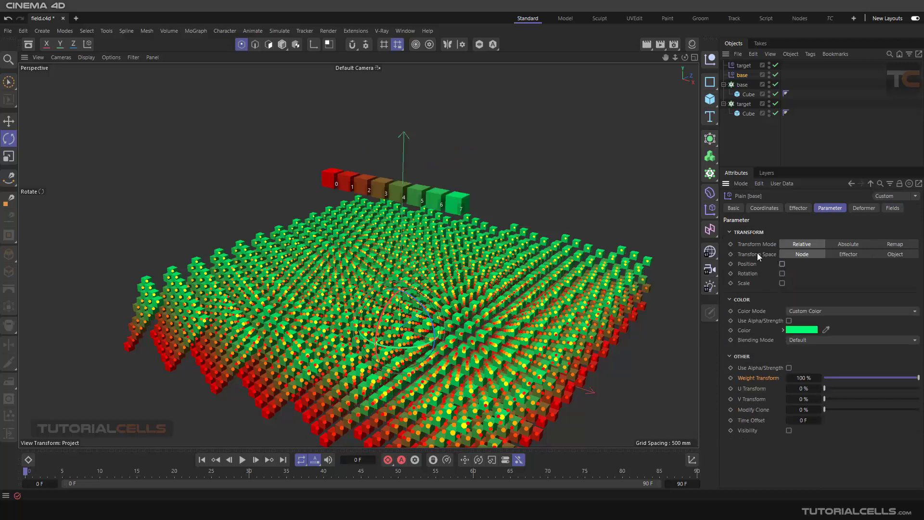
pyautogui.scroll(-3, 457, 226)
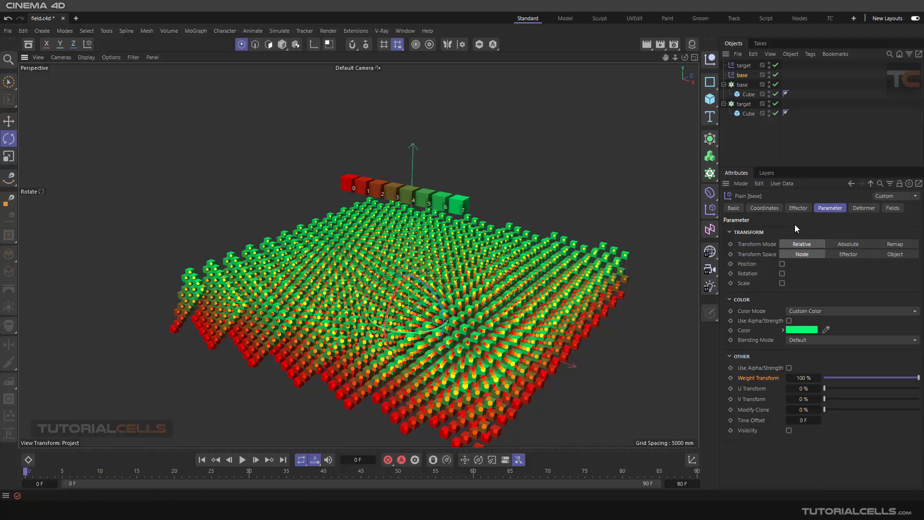
pyautogui.click(781, 265)
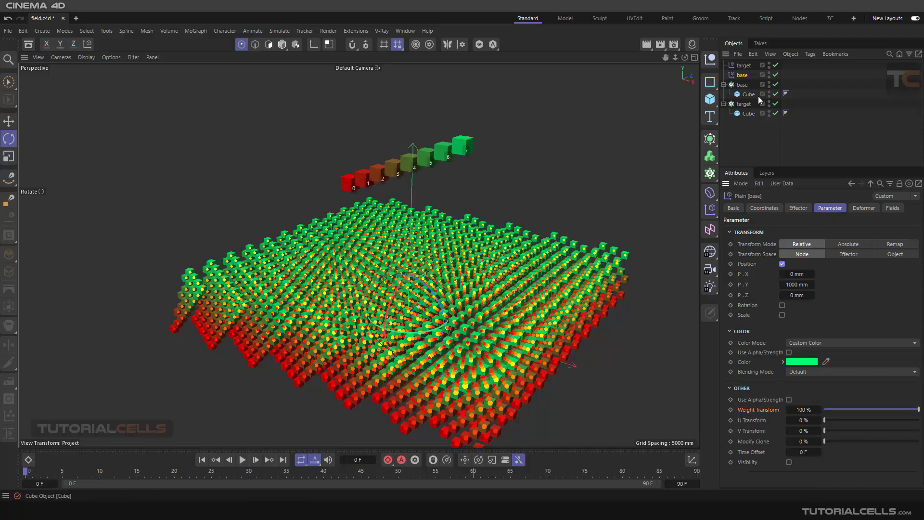
# Set the target Cloner's transform display to Index and examine the clone numbering across the grid.
pyautogui.click(745, 104)
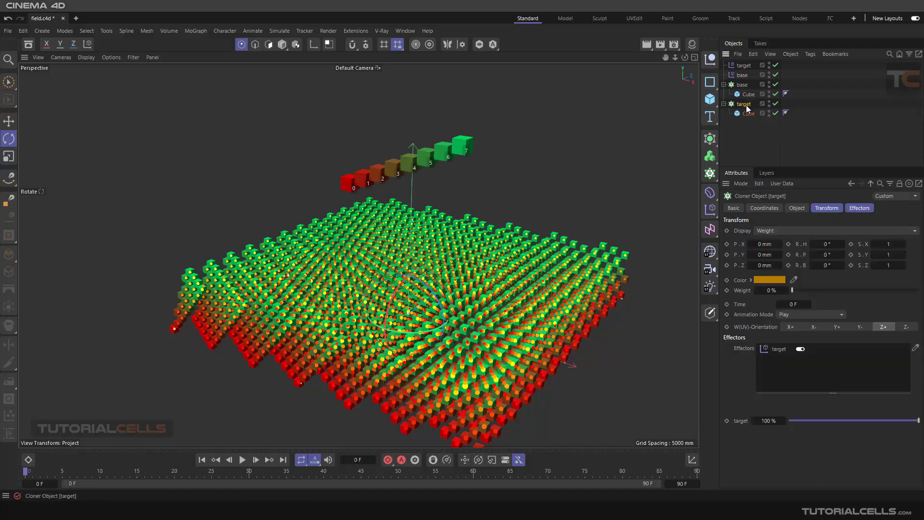
pyautogui.click(781, 230)
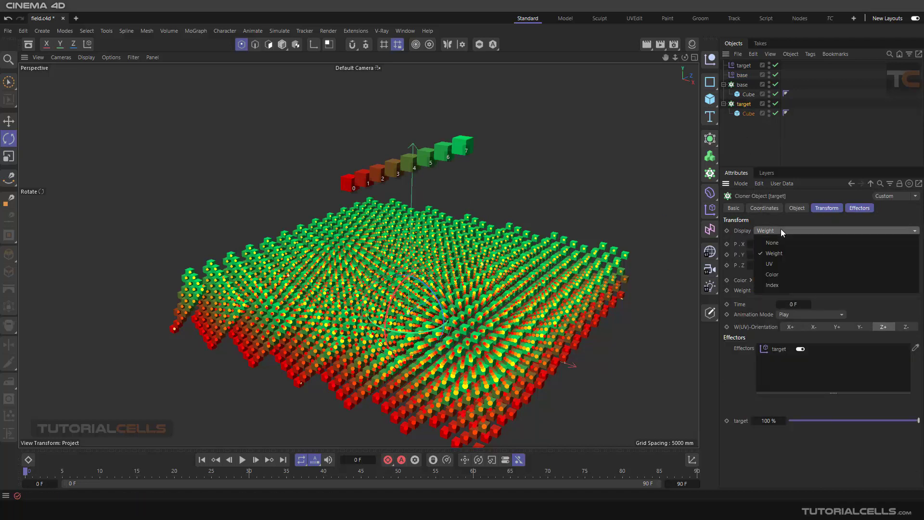
pyautogui.click(774, 284)
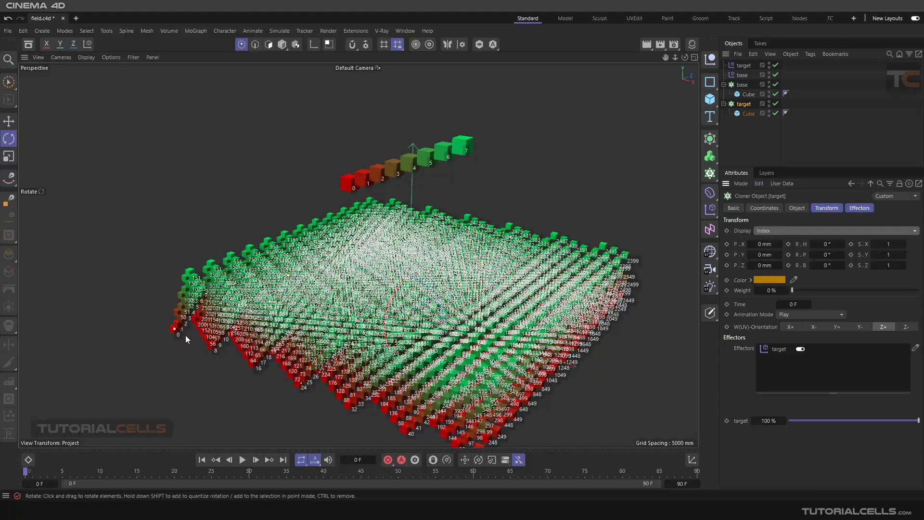
pyautogui.keyDown('alt'); pyautogui.moveTo(185, 334); pyautogui.dragTo(205, 313); pyautogui.keyUp('alt')
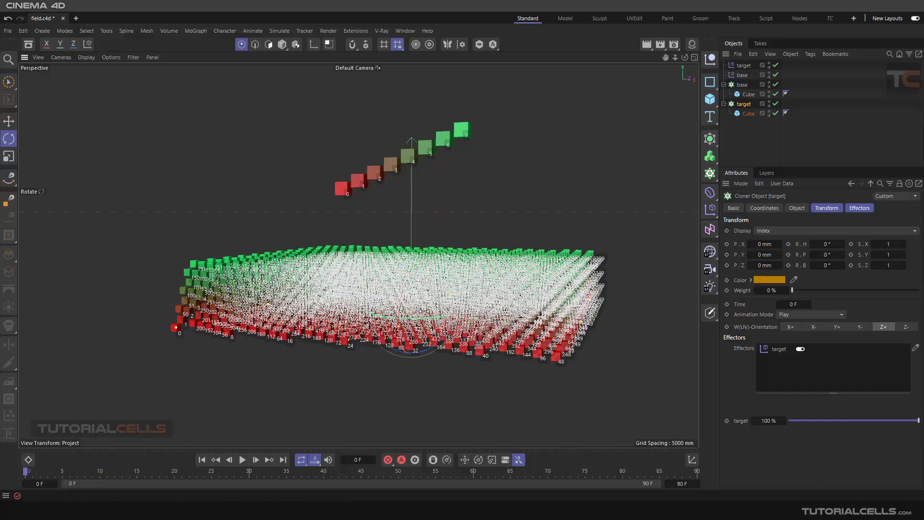
pyautogui.keyDown('alt'); pyautogui.moveTo(500, 270); pyautogui.dragTo(608, 241); pyautogui.keyUp('alt')
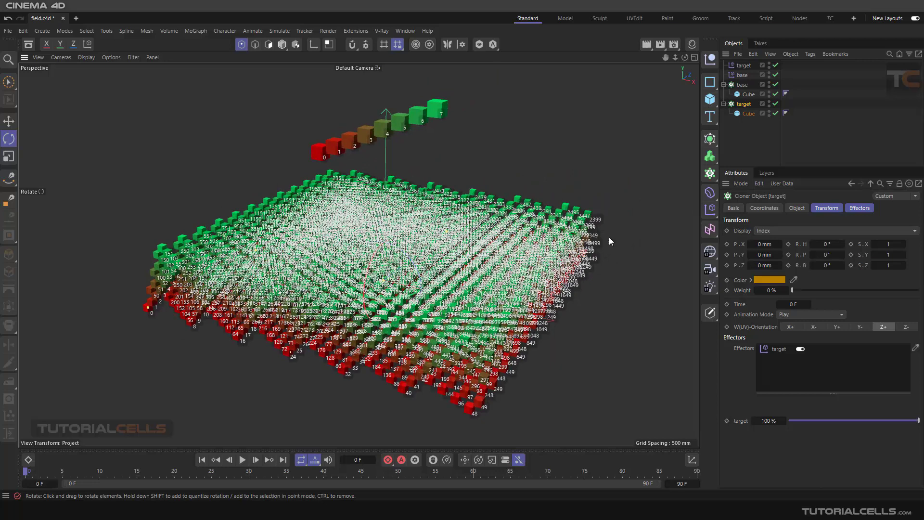
# Set the transform display of both the target and base Cloners to None.
pyautogui.click(764, 230)
pyautogui.click(777, 238)
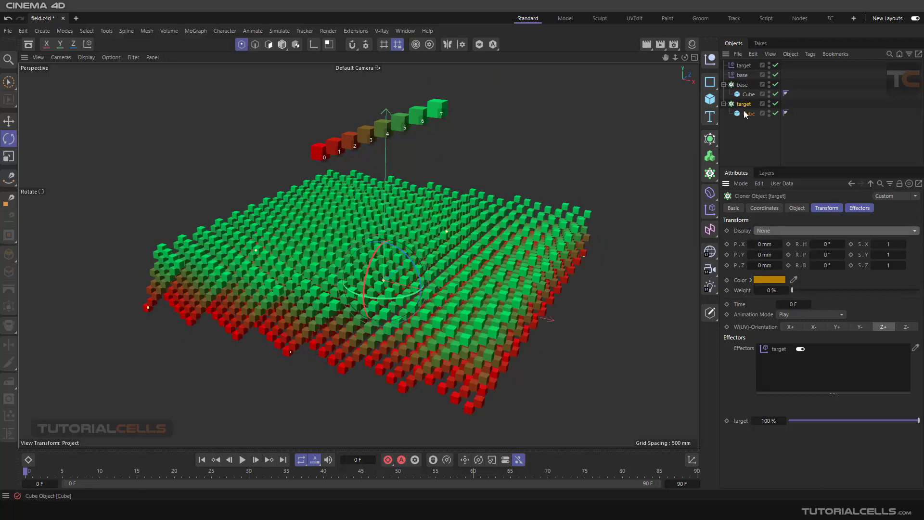
pyautogui.click(743, 84)
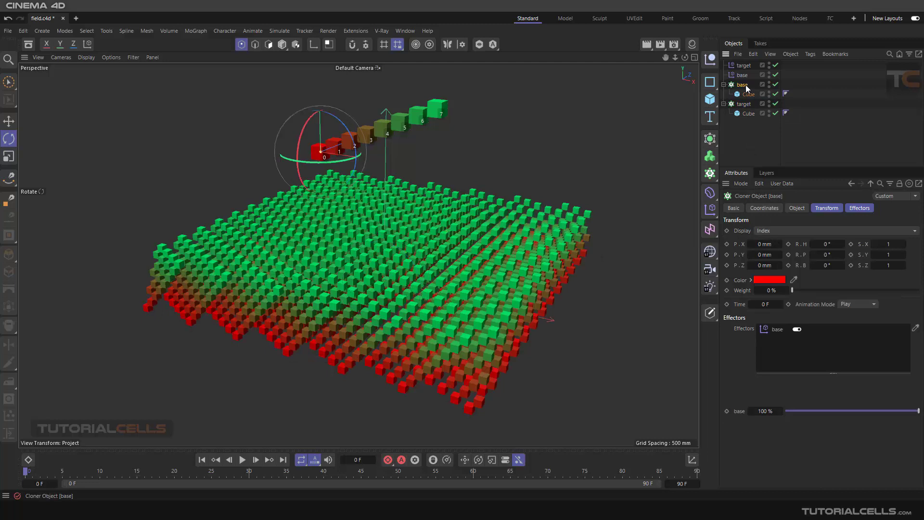
pyautogui.click(769, 235)
pyautogui.click(770, 239)
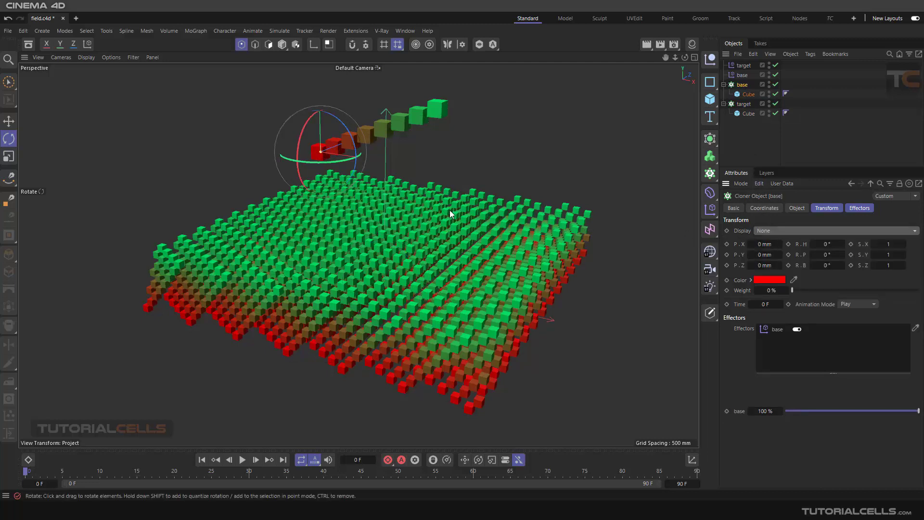
# Set the base MoGraph layer's mode to Average in the target Plain effector's fields and inspect the grid.
pyautogui.click(741, 65)
pyautogui.click(888, 208)
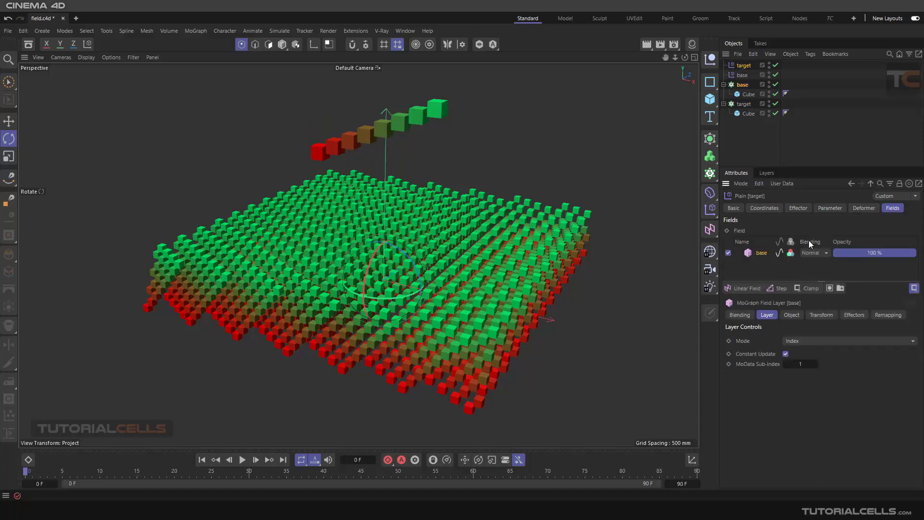
pyautogui.click(809, 341)
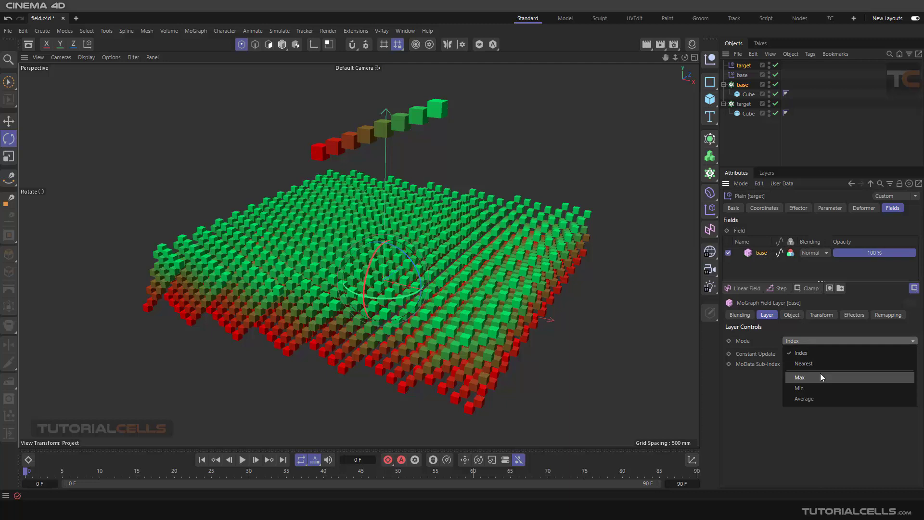
pyautogui.click(813, 399)
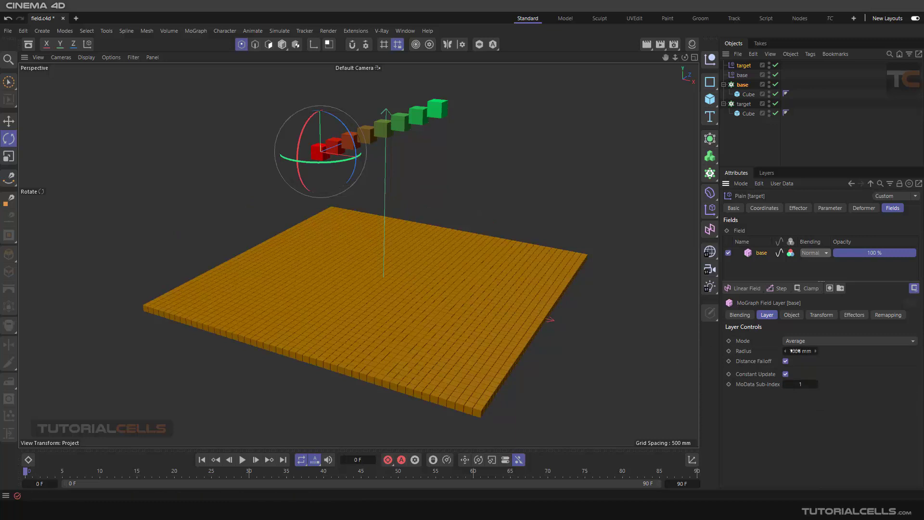
pyautogui.moveTo(521, 339)
pyautogui.keyDown('alt'); pyautogui.mouseDown()
pyautogui.moveTo(486, 336)
pyautogui.moveTo(507, 337)
pyautogui.moveTo(513, 291)
pyautogui.moveTo(519, 312)
pyautogui.mouseUp(); pyautogui.keyUp('alt')
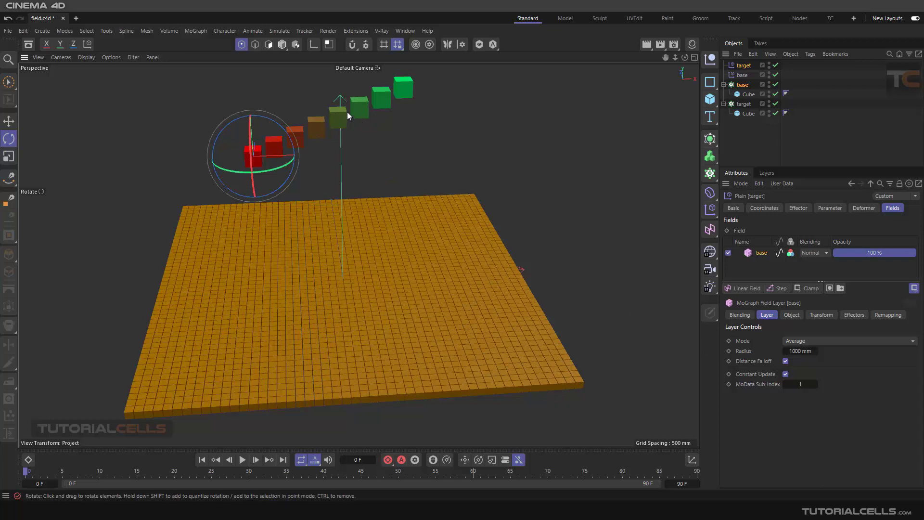
pyautogui.keyDown('alt'); pyautogui.moveTo(523, 311); pyautogui.dragTo(700, 353); pyautogui.keyUp('alt')
pyautogui.scroll(-3, 509, 267)
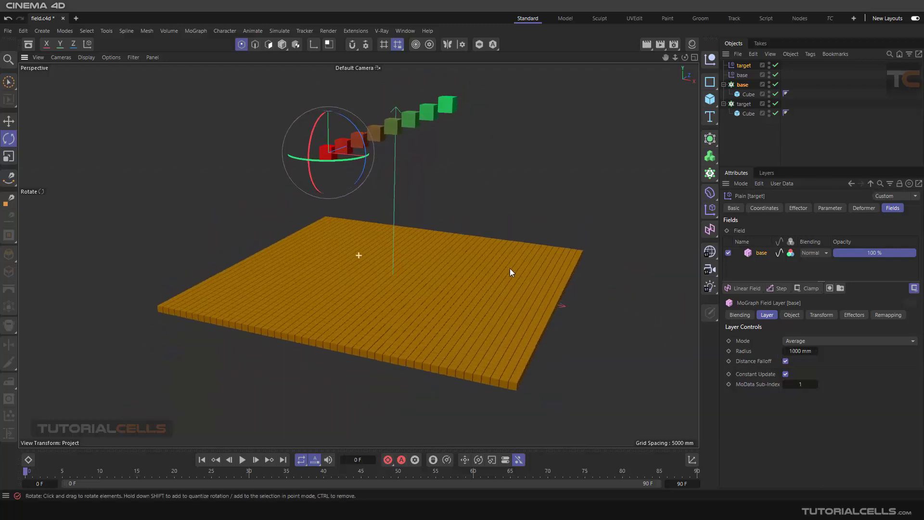
# Move the base Cloner straight down along its Y axis until its cubes hang just above the target grid.
pyautogui.click(743, 84)
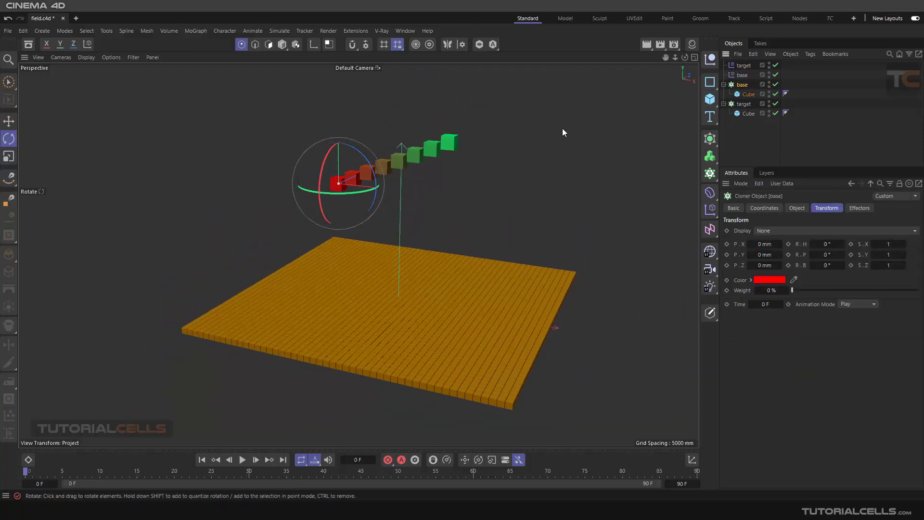
pyautogui.click(10, 121)
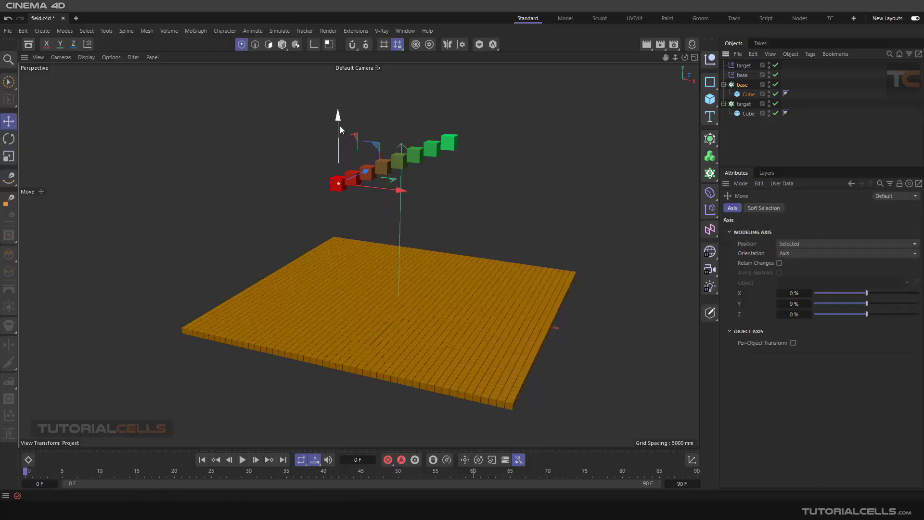
pyautogui.moveTo(339, 120); pyautogui.dragTo(340, 200)
pyautogui.scroll(3, 345, 286)
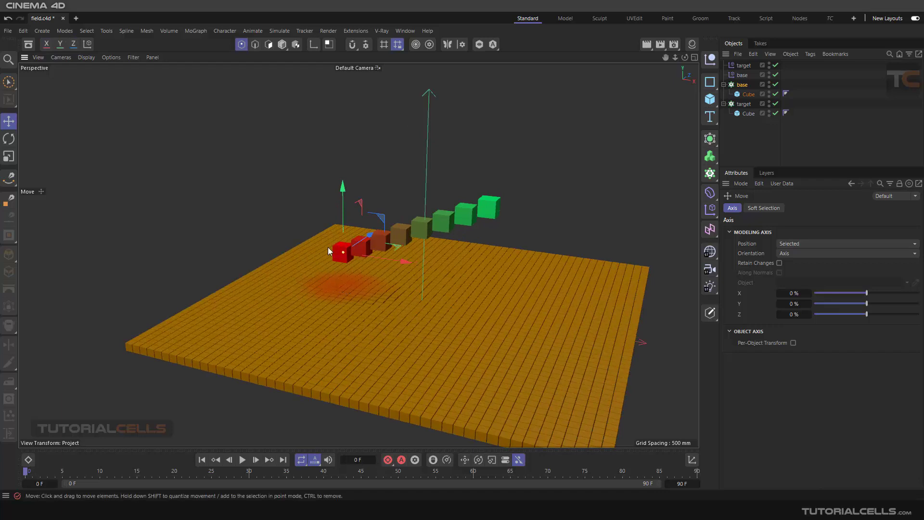
pyautogui.keyDown('alt'); pyautogui.moveTo(526, 294); pyautogui.dragTo(483, 255, button='middle'); pyautogui.keyUp('alt')
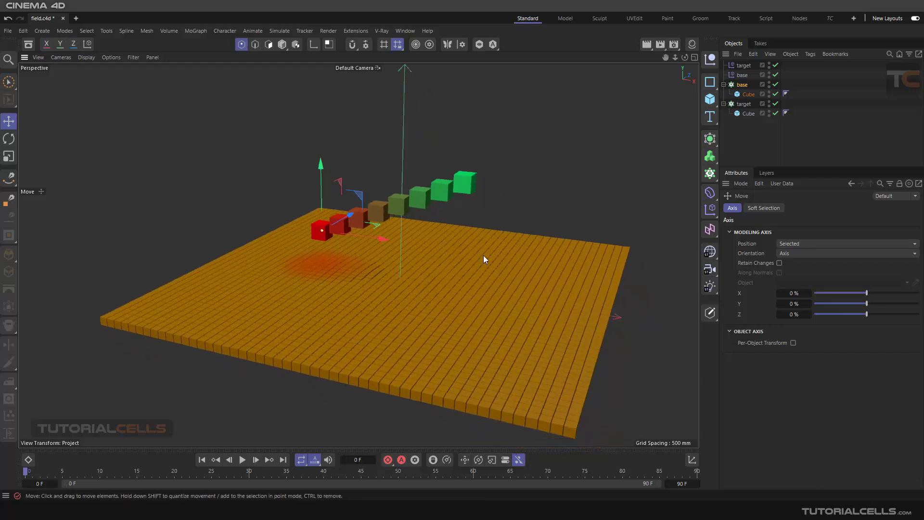
# Try a radius of 5000 mm on the target Plain effector's MoGraph field layer and settle on 2000 mm.
pyautogui.click(744, 65)
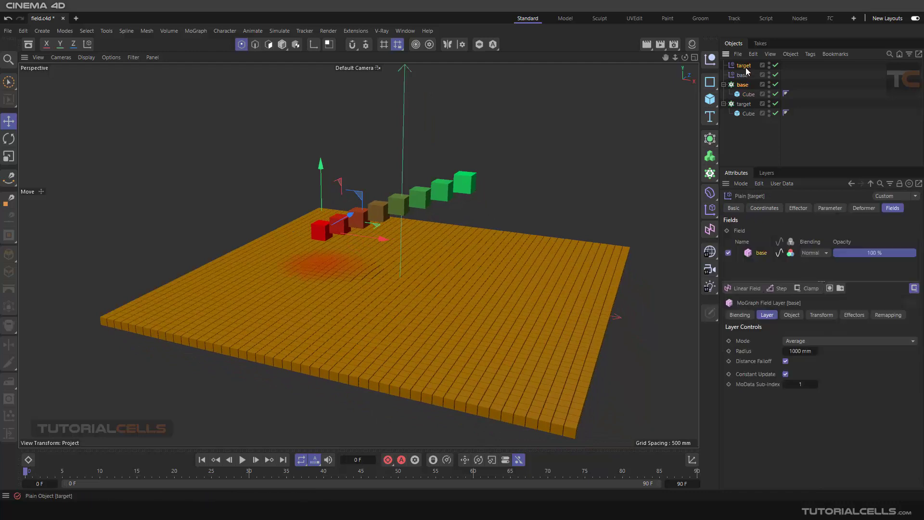
pyautogui.click(799, 351)
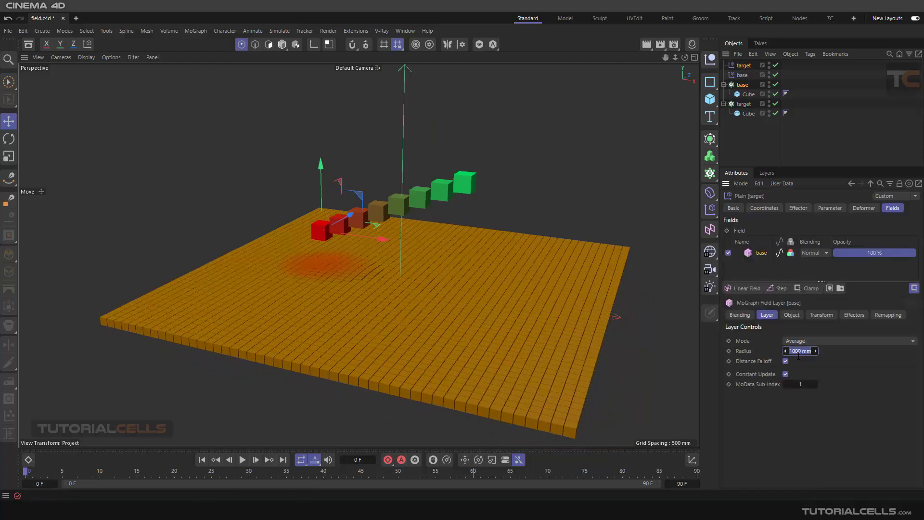
pyautogui.write('5000')
pyautogui.press('Return')
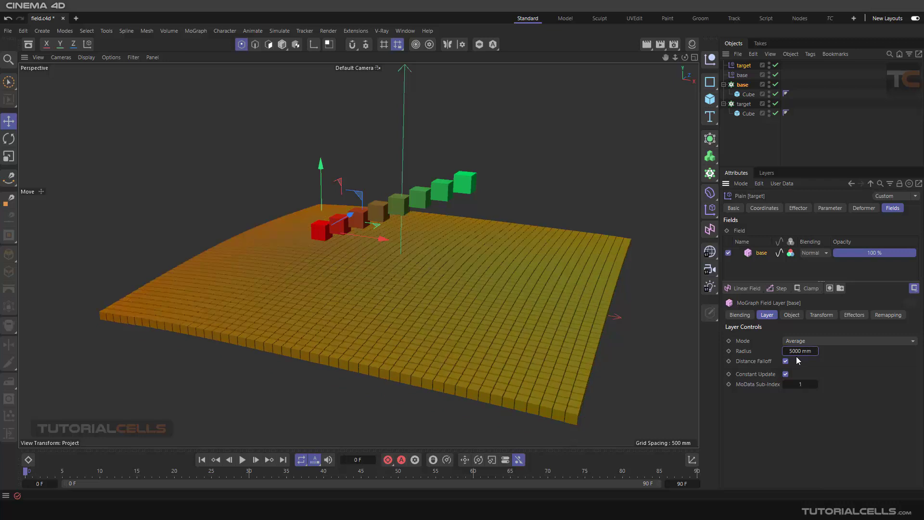
pyautogui.click(798, 351)
pyautogui.write('2000')
pyautogui.press('Return')
# Shift the base Cloner slightly sideways and lower it further toward the target grid to watch the falloff react.
pyautogui.moveTo(400, 290)
pyautogui.keyDown('alt'); pyautogui.mouseDown()
pyautogui.moveTo(435, 282)
pyautogui.moveTo(399, 290)
pyautogui.mouseUp(); pyautogui.keyUp('alt')
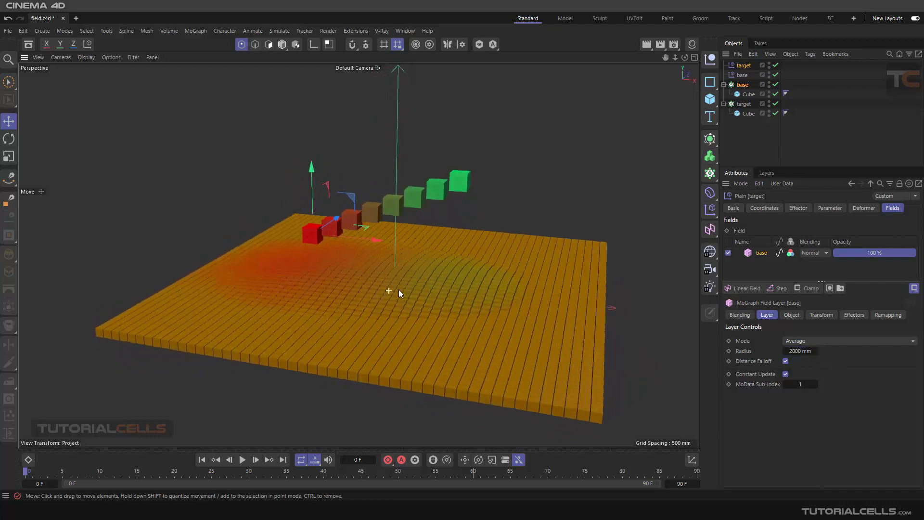
pyautogui.moveTo(370, 230); pyautogui.dragTo(366, 241)
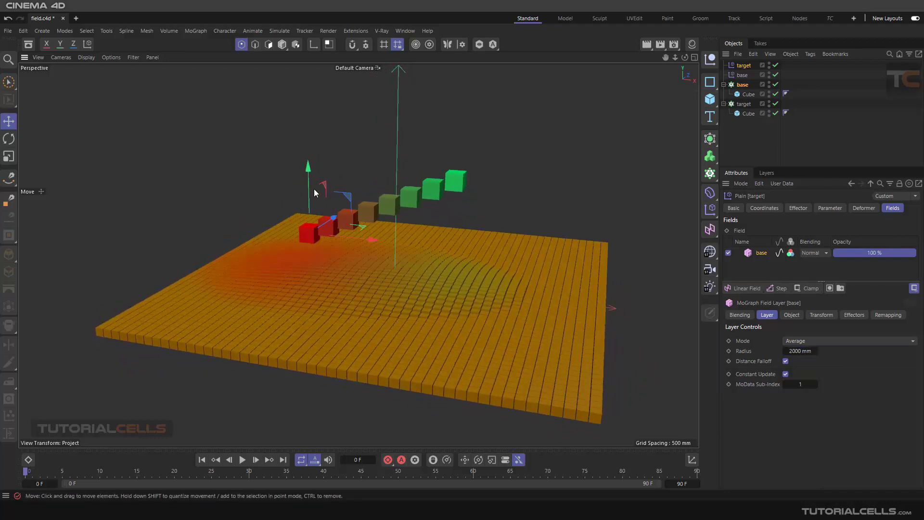
pyautogui.moveTo(315, 192); pyautogui.dragTo(333, 230)
pyautogui.click(9, 138)
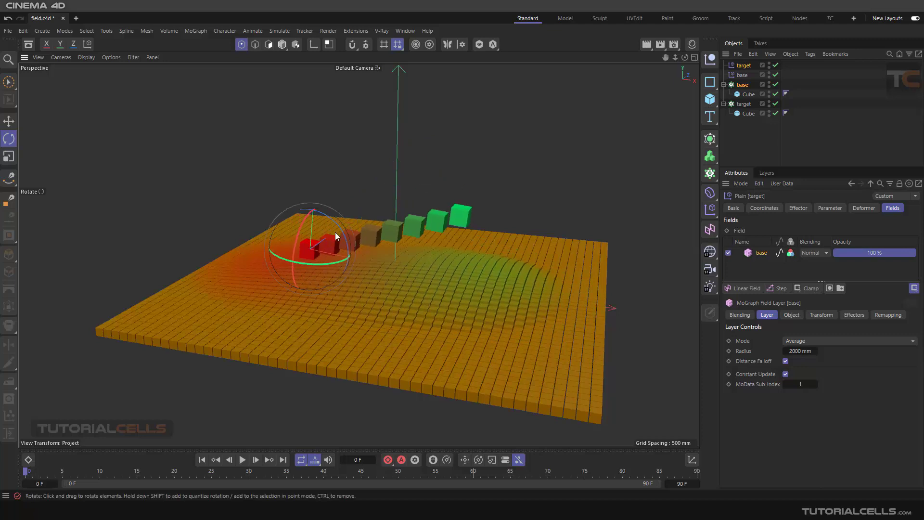
# Switch the MoGraph field layer's mode to Max for comparison and return it to Average.
pyautogui.click(799, 341)
pyautogui.click(808, 377)
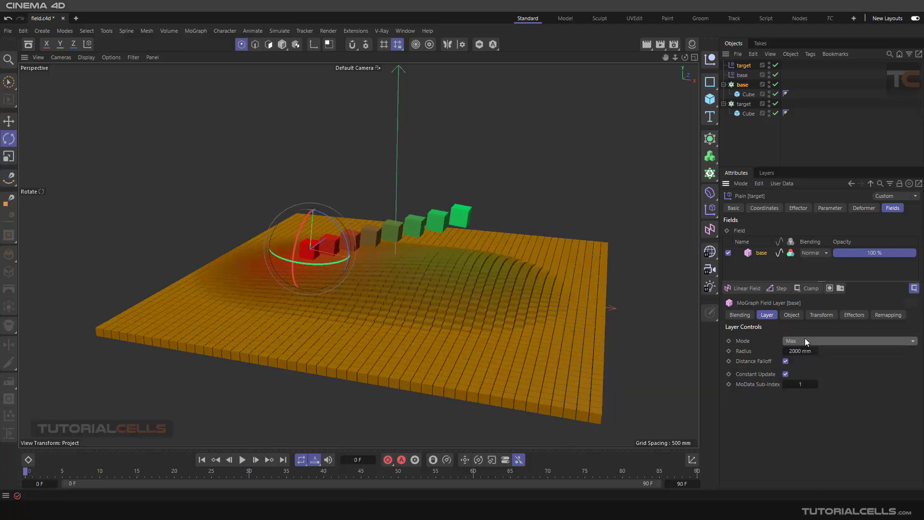
pyautogui.click(805, 341)
pyautogui.click(806, 377)
pyautogui.click(804, 341)
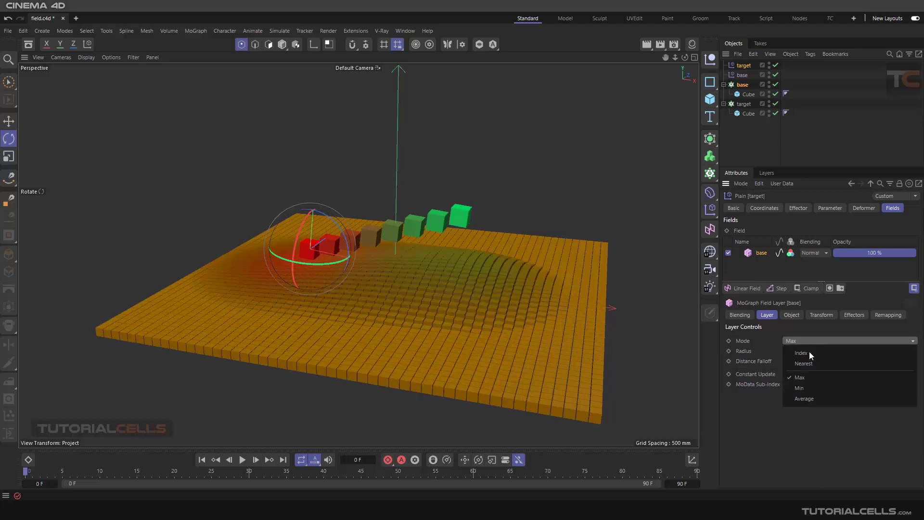
pyautogui.click(804, 396)
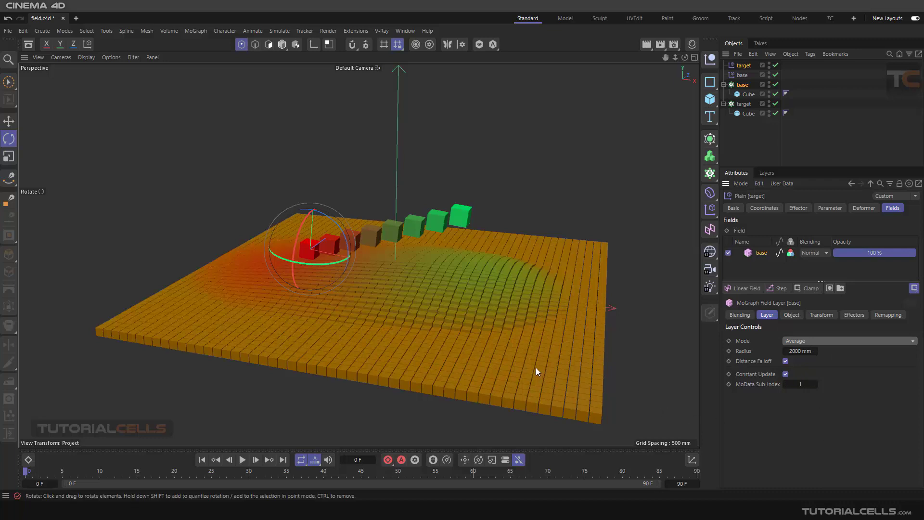
# Delete the target and base Plain effectors and the base Cloner, keeping only the target Cloner.
pyautogui.click(743, 66)
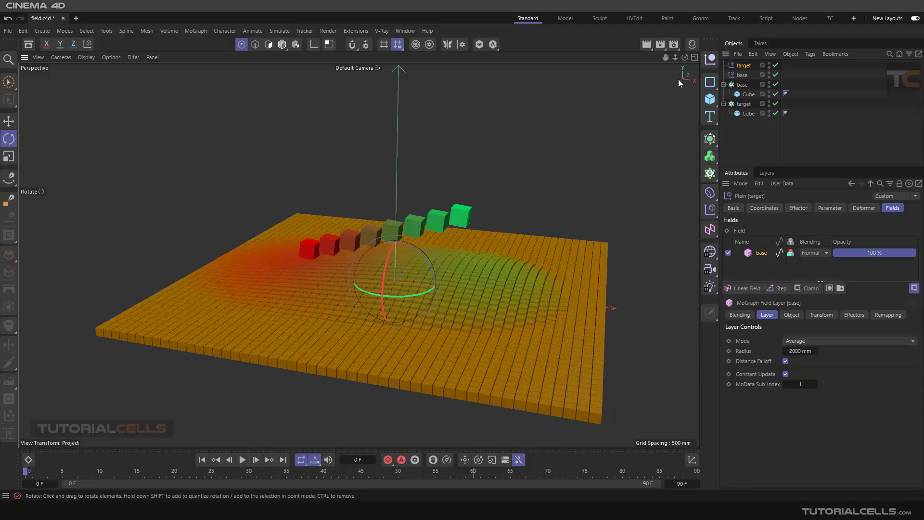
pyautogui.press('Delete')
pyautogui.click(741, 68)
pyautogui.press('Delete')
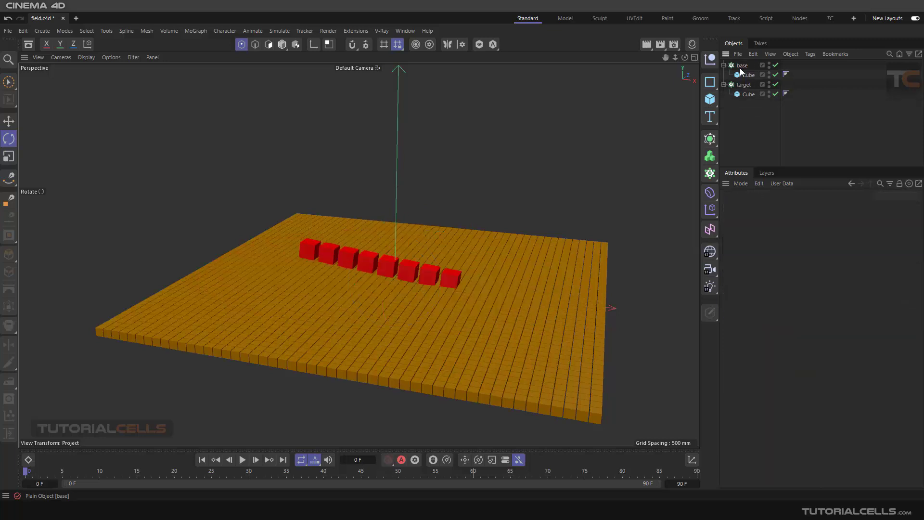
pyautogui.click(743, 65)
pyautogui.press('Delete')
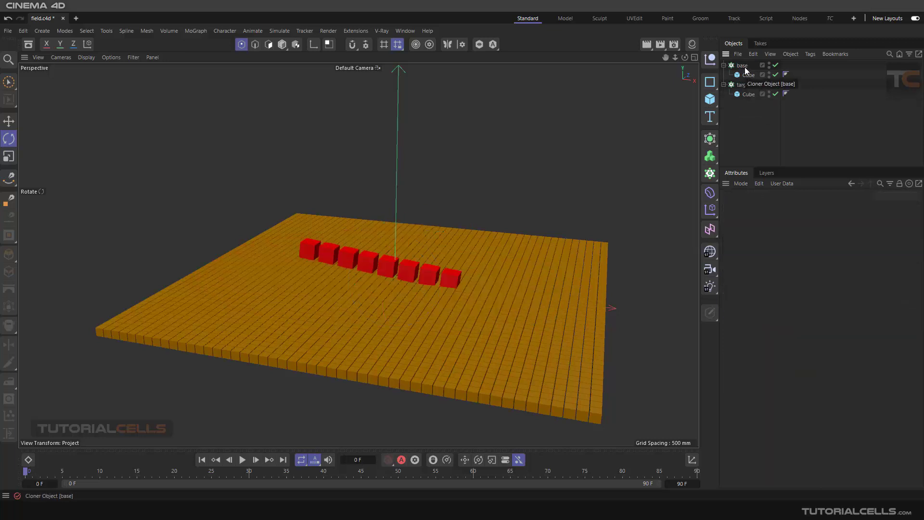
# Add a Plane primitive and raise it along the Y axis above the target cube grid.
pyautogui.moveTo(432, 276)
pyautogui.keyDown('alt'); pyautogui.mouseDown()
pyautogui.moveTo(453, 260)
pyautogui.moveTo(437, 268)
pyautogui.moveTo(432, 289)
pyautogui.moveTo(419, 291)
pyautogui.moveTo(417, 277)
pyautogui.moveTo(416, 284)
pyautogui.mouseUp(); pyautogui.keyUp('alt')
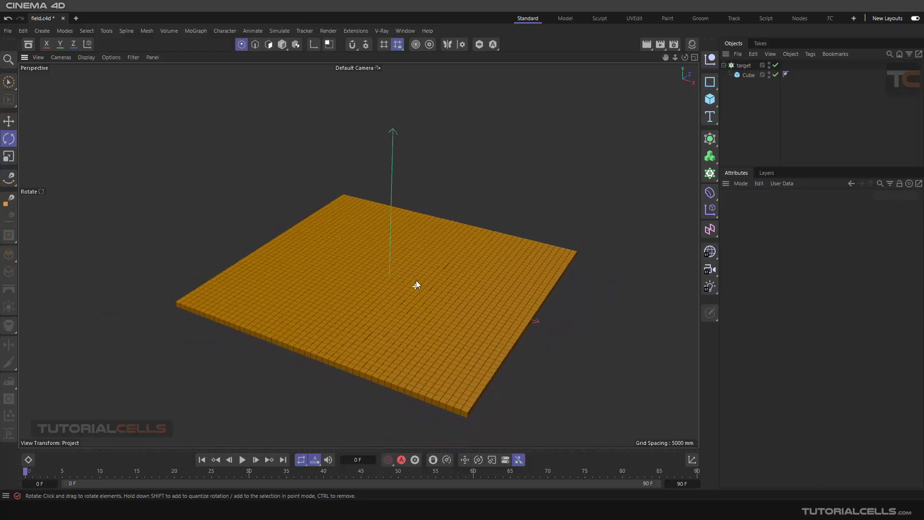
pyautogui.click(710, 99)
pyautogui.click(741, 134)
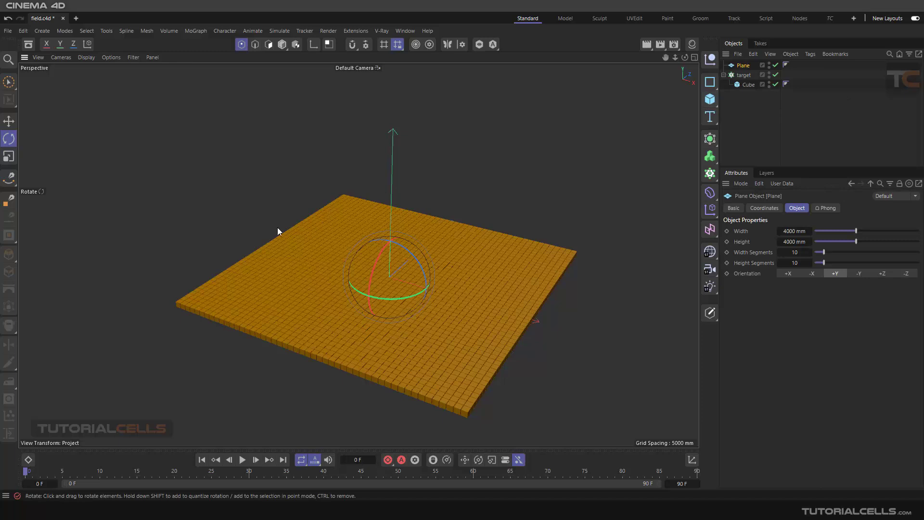
pyautogui.press('e')
pyautogui.moveTo(394, 228); pyautogui.dragTo(391, 156)
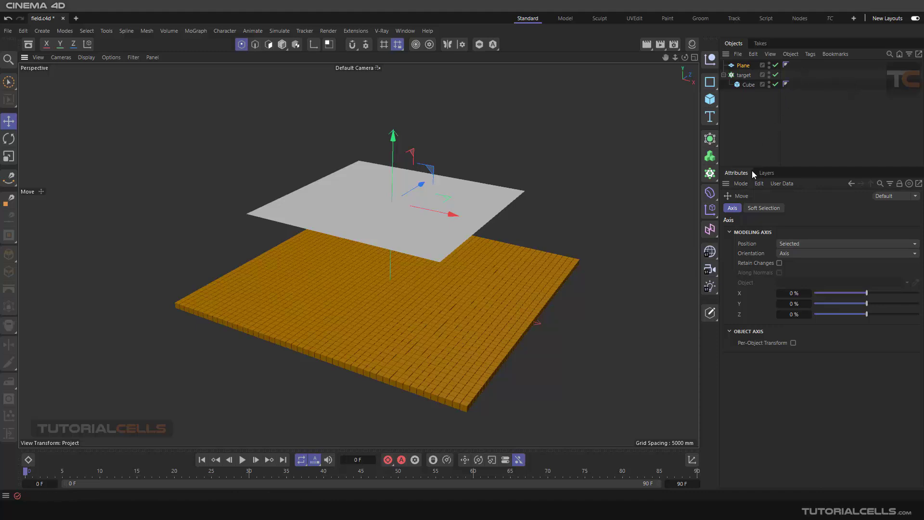
# Add a Plain effector to the target Cloner and rename the effector as target.
pyautogui.click(743, 75)
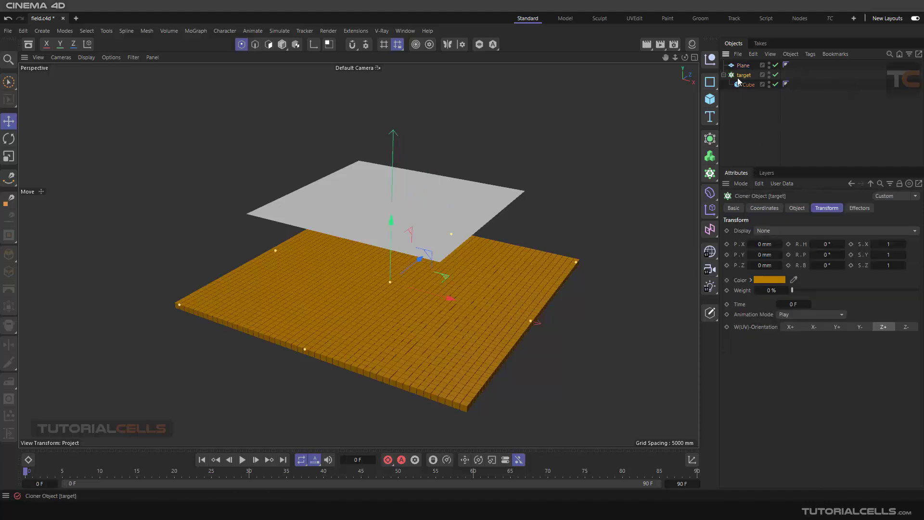
pyautogui.click(204, 31)
pyautogui.click(290, 54)
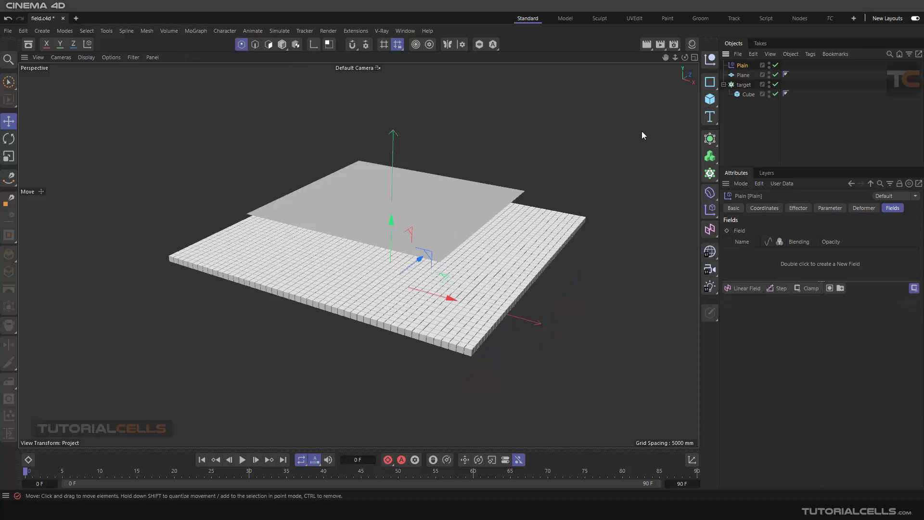
pyautogui.doubleClick(743, 65)
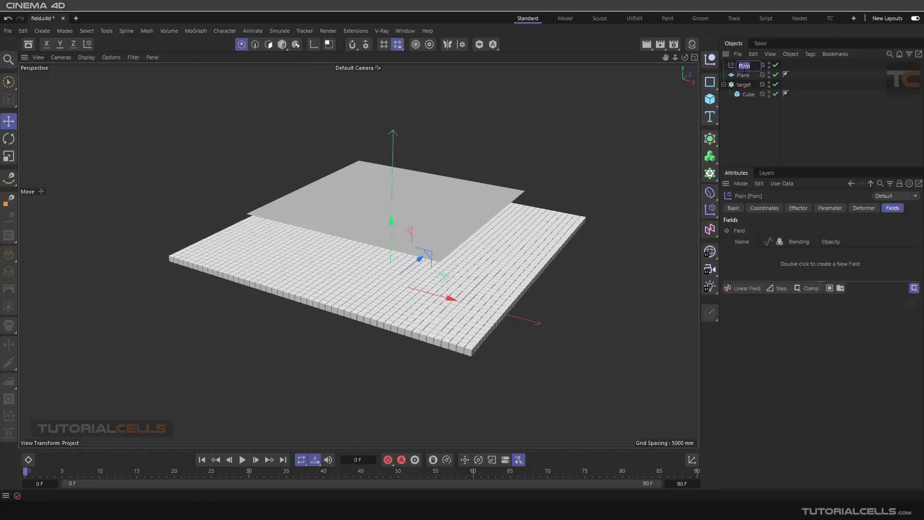
pyautogui.write('target')
pyautogui.press('Return')
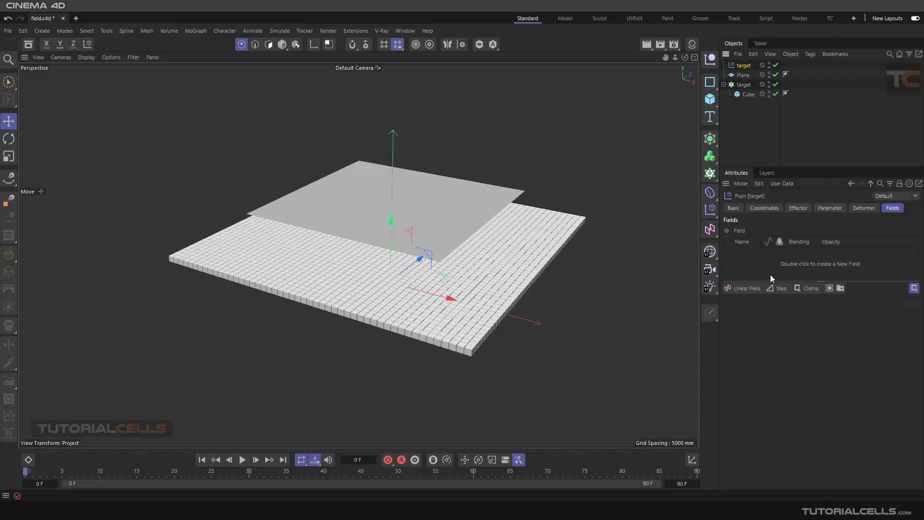
# Make the Plane editable and paint an irregular branching vertex map across its surface with the Paint Tool.
pyautogui.click(747, 77)
pyautogui.click(710, 313)
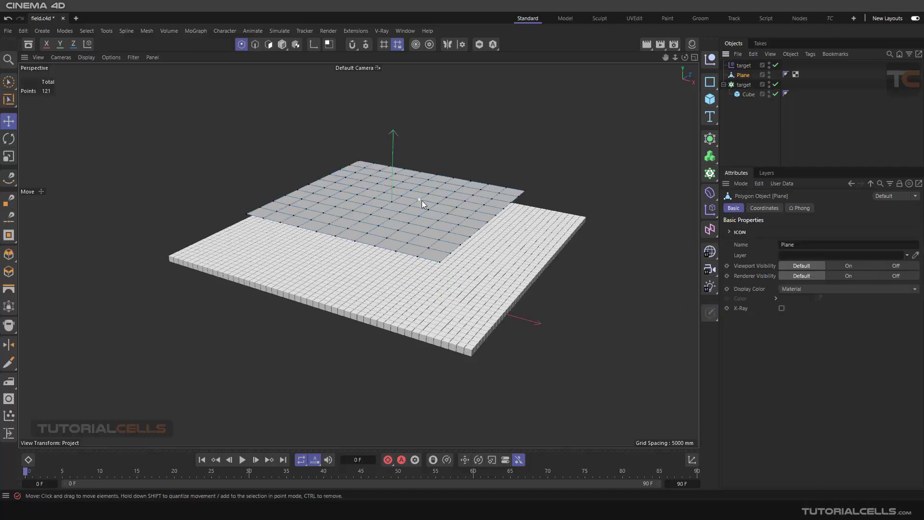
pyautogui.scroll(5, 411, 209)
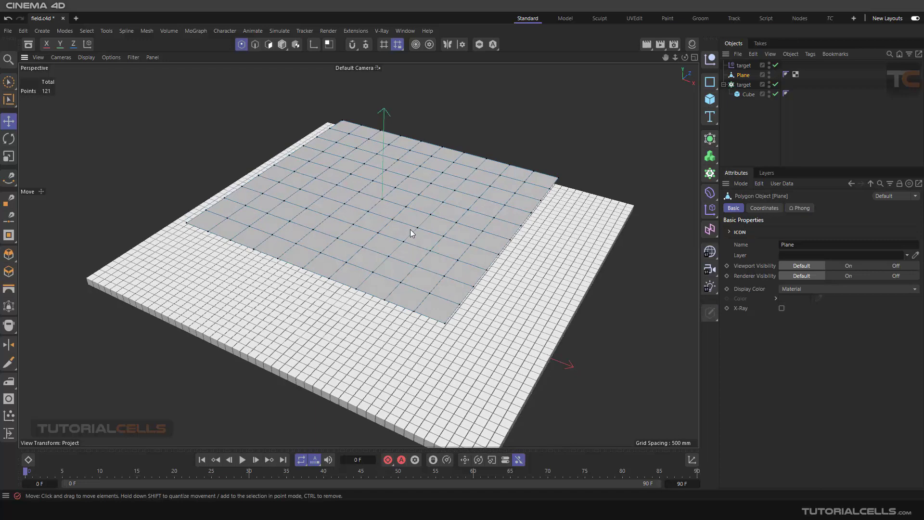
pyautogui.keyDown('alt'); pyautogui.moveTo(410, 229); pyautogui.dragTo(422, 228); pyautogui.keyUp('alt')
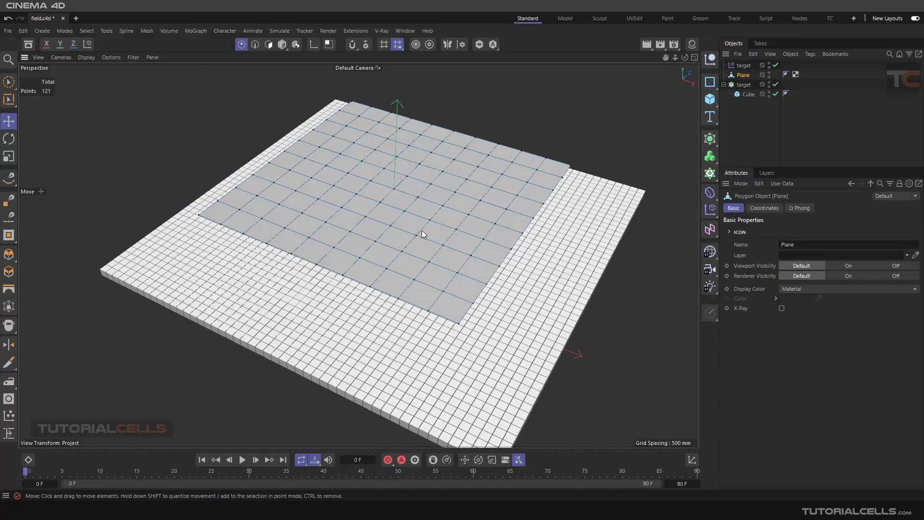
pyautogui.scroll(-3, 422, 234)
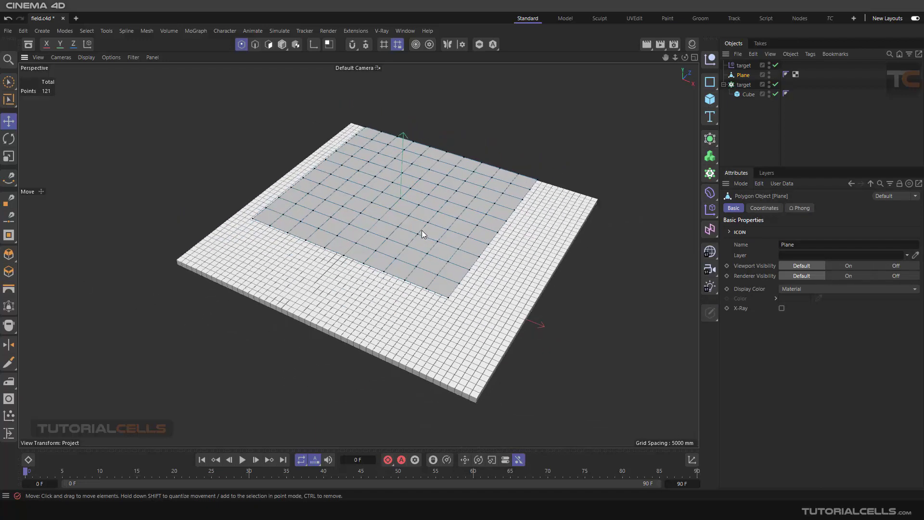
pyautogui.click(107, 31)
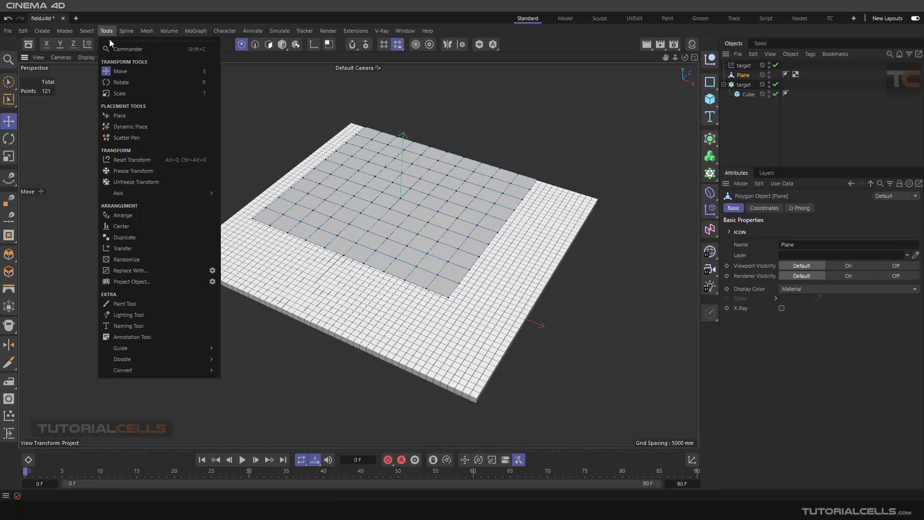
pyautogui.click(126, 304)
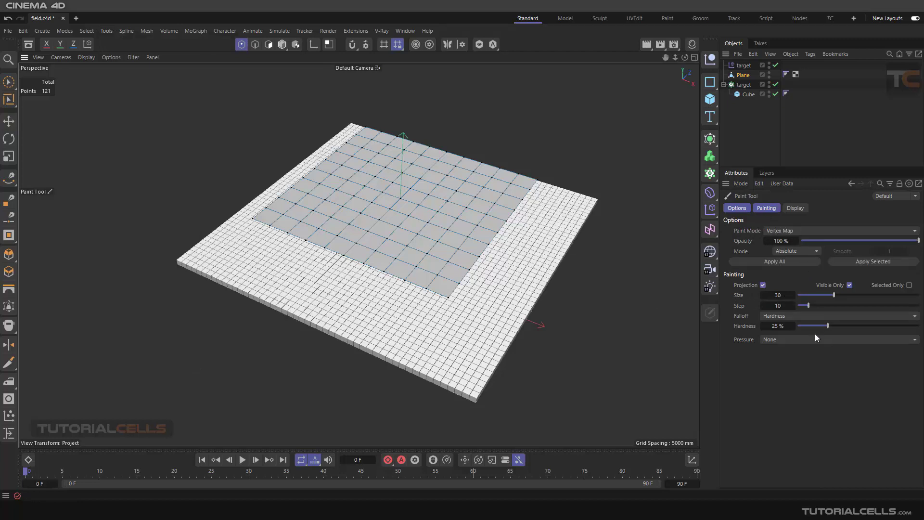
pyautogui.moveTo(501, 200)
pyautogui.mouseDown()
pyautogui.moveTo(452, 179)
pyautogui.moveTo(382, 176)
pyautogui.moveTo(382, 233)
pyautogui.moveTo(419, 236)
pyautogui.moveTo(358, 137)
pyautogui.moveTo(316, 206)
pyautogui.moveTo(367, 324)
pyautogui.mouseUp()
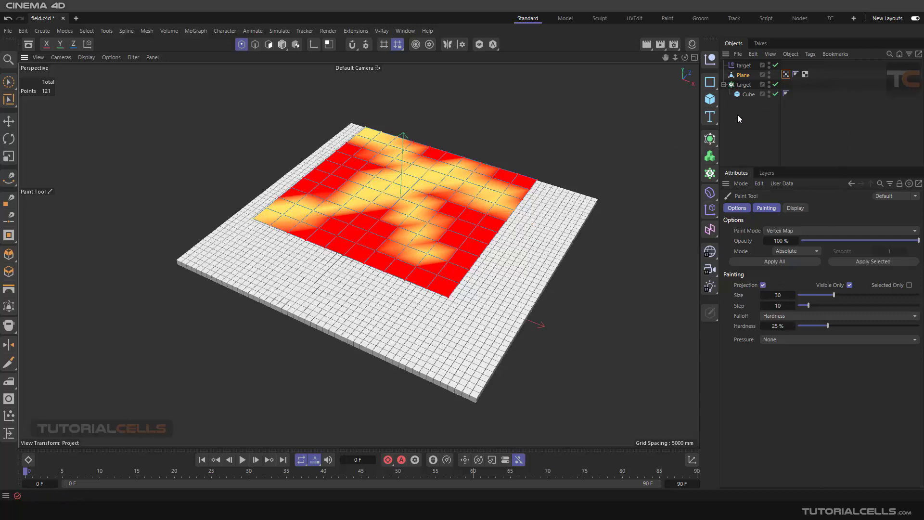
# Hide the painted Plane in both the viewport and the render.
pyautogui.moveTo(457, 278)
pyautogui.keyDown('alt'); pyautogui.mouseDown()
pyautogui.moveTo(444, 283)
pyautogui.moveTo(441, 247)
pyautogui.mouseUp(); pyautogui.keyUp('alt')
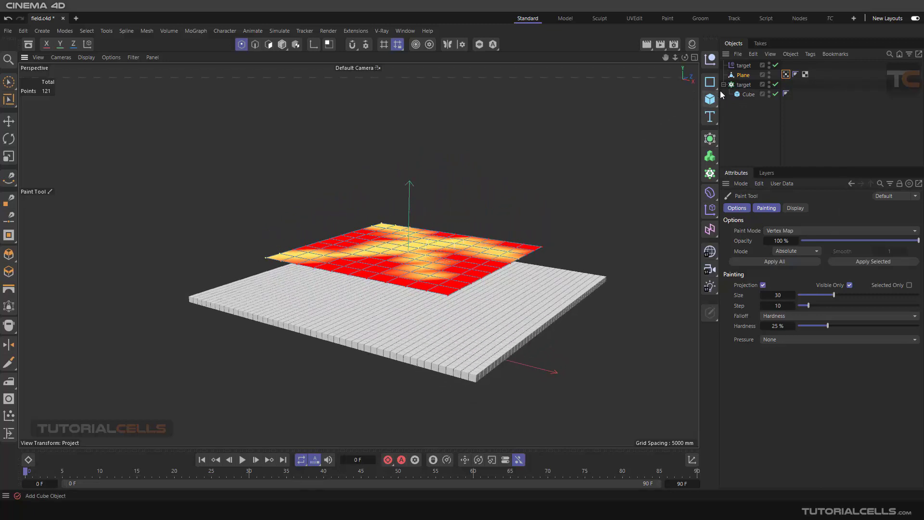
pyautogui.keyDown('ctrl'); pyautogui.click(769, 74); pyautogui.keyUp('ctrl')
pyautogui.keyDown('alt'); pyautogui.moveTo(503, 214); pyautogui.dragTo(495, 257); pyautogui.keyUp('alt')
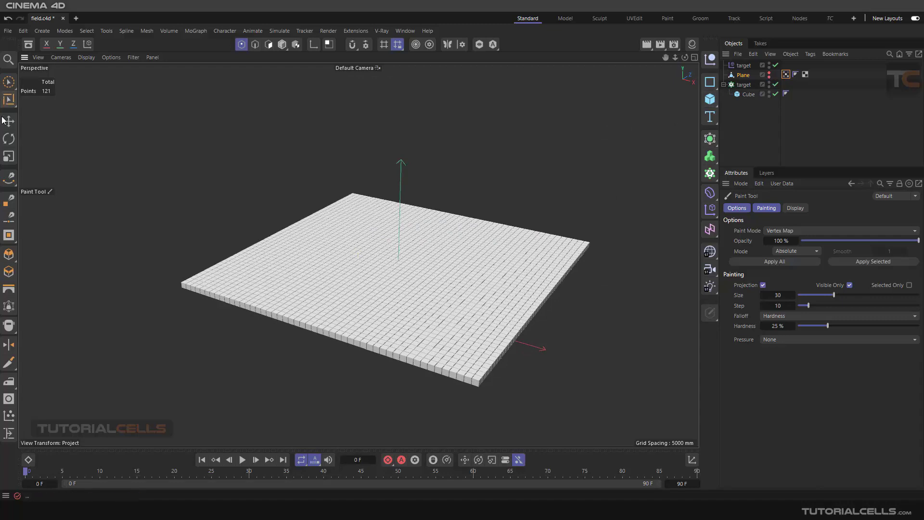
# Return to the Move tool and view the list of effectors assigned to the target Cloner.
pyautogui.press('e')
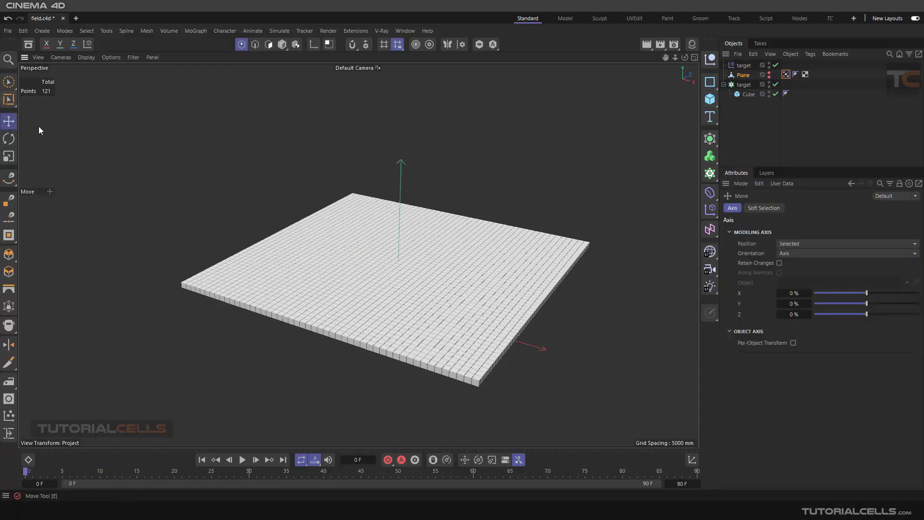
pyautogui.click(744, 84)
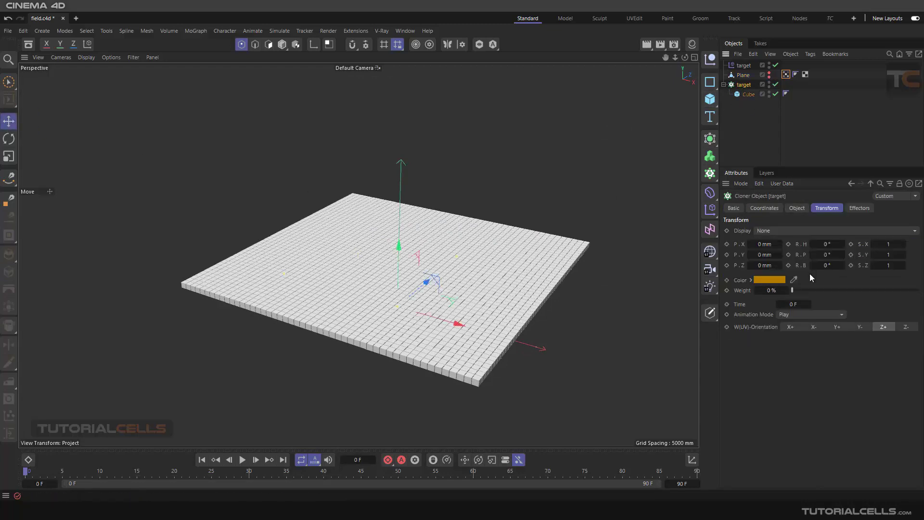
pyautogui.click(859, 208)
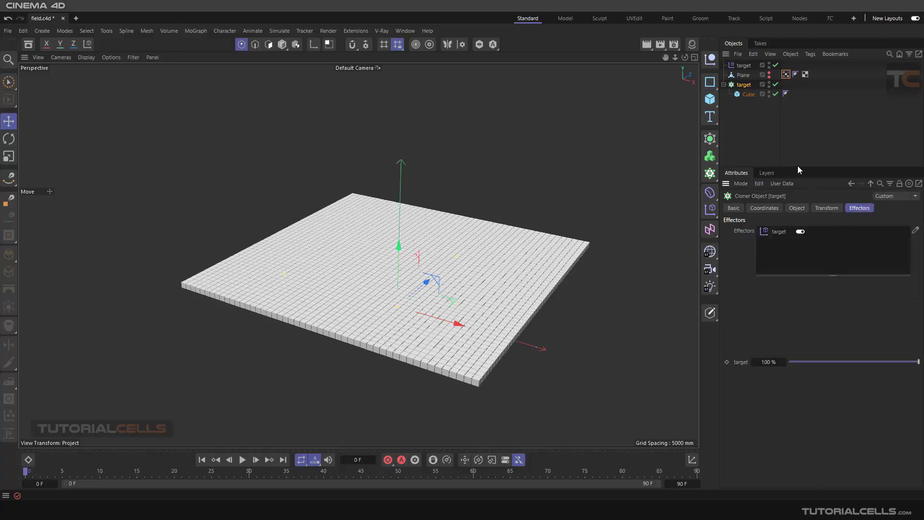
# Add the Plane's painted vertex map as a field layer to the target Plain effector.
pyautogui.click(742, 67)
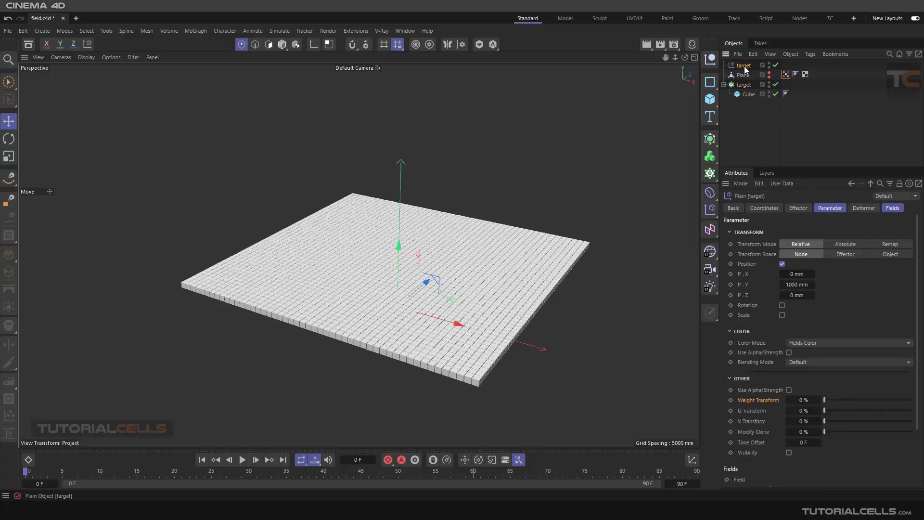
pyautogui.click(891, 209)
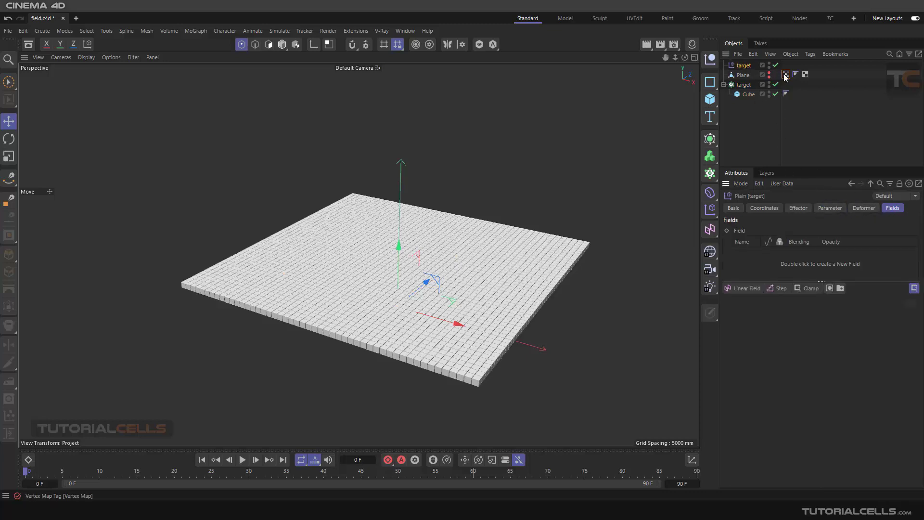
pyautogui.moveTo(785, 74); pyautogui.dragTo(762, 261)
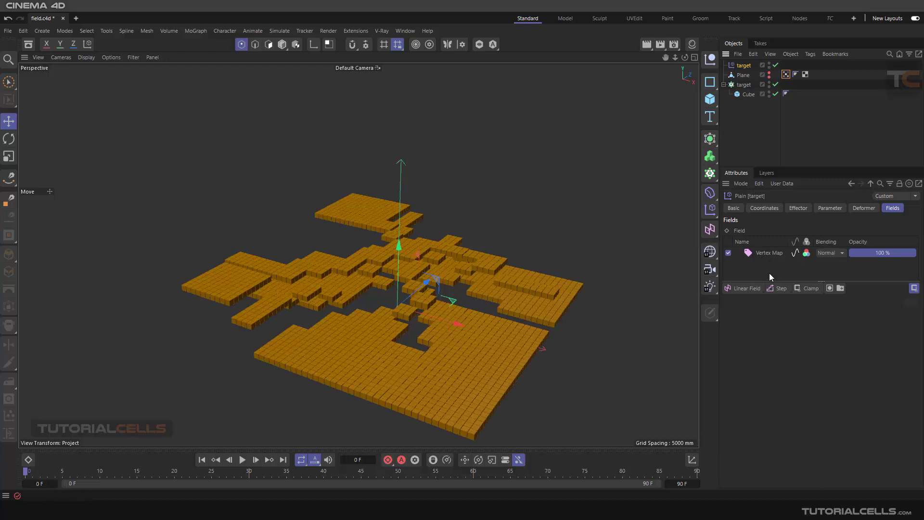
pyautogui.scroll(-5, 422, 293)
pyautogui.keyDown('alt'); pyautogui.moveTo(422, 293); pyautogui.dragTo(359, 230); pyautogui.keyUp('alt')
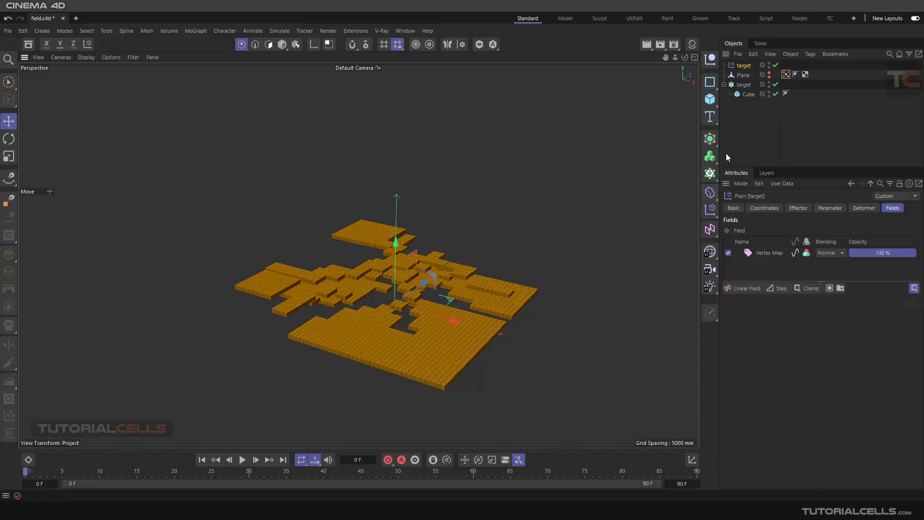
# Examine the Vertex Map tag's properties, the target Cloner's object settings and the field layer types available for the Plain effector.
pyautogui.click(785, 75)
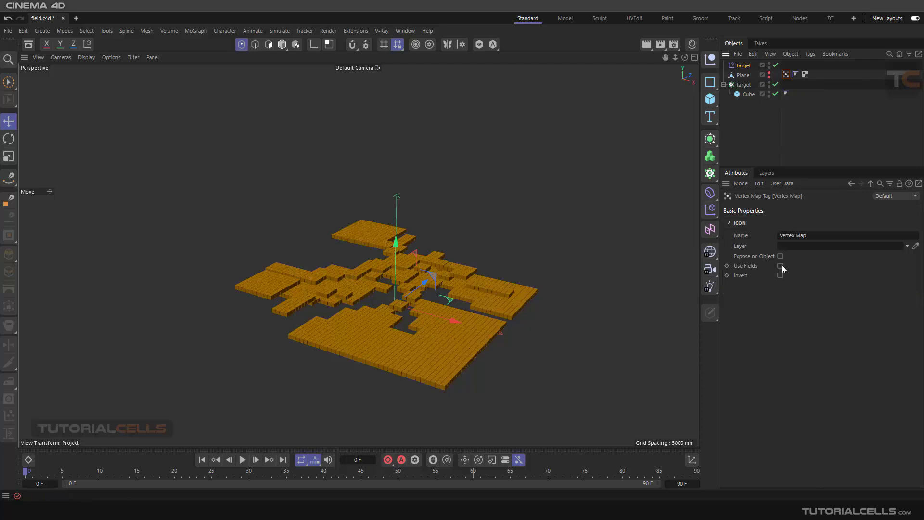
pyautogui.click(744, 84)
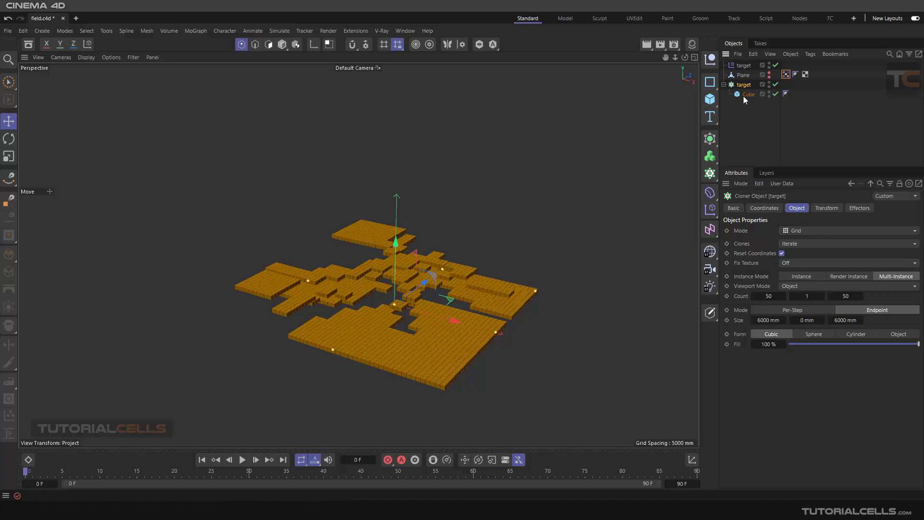
pyautogui.click(785, 74)
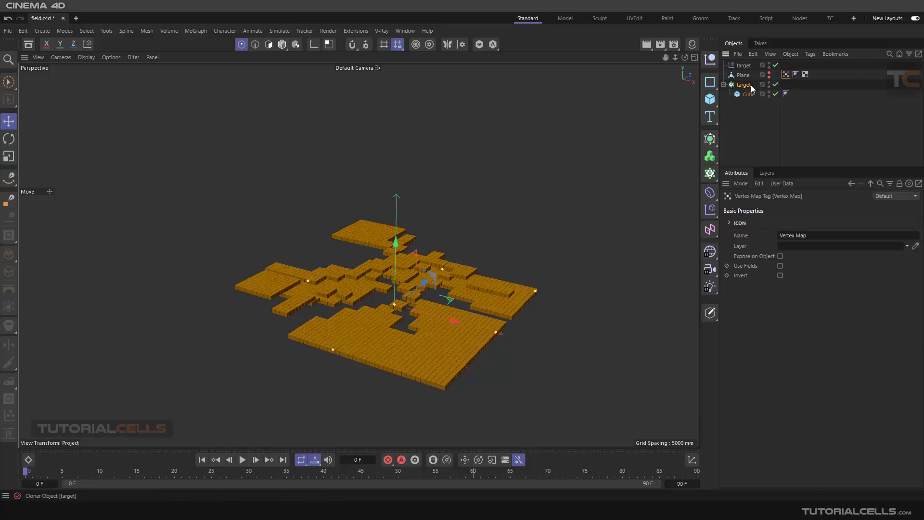
pyautogui.click(745, 66)
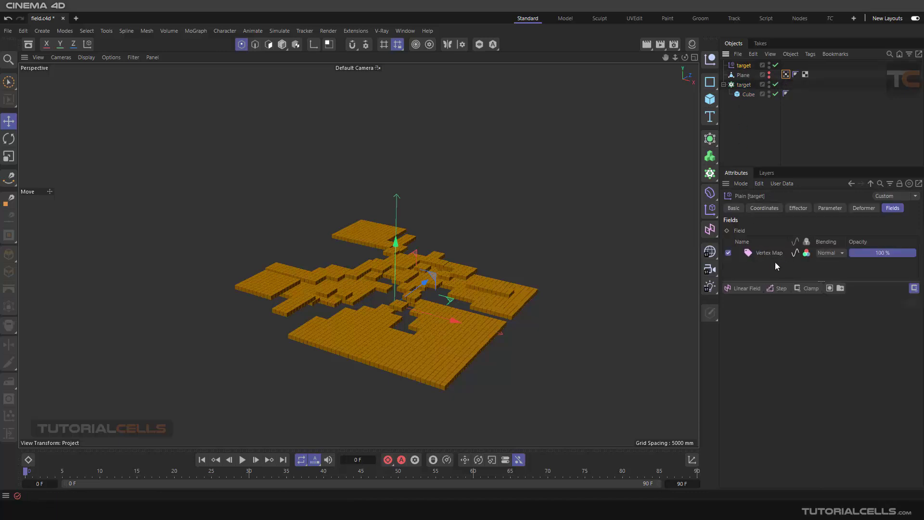
pyautogui.click(778, 288)
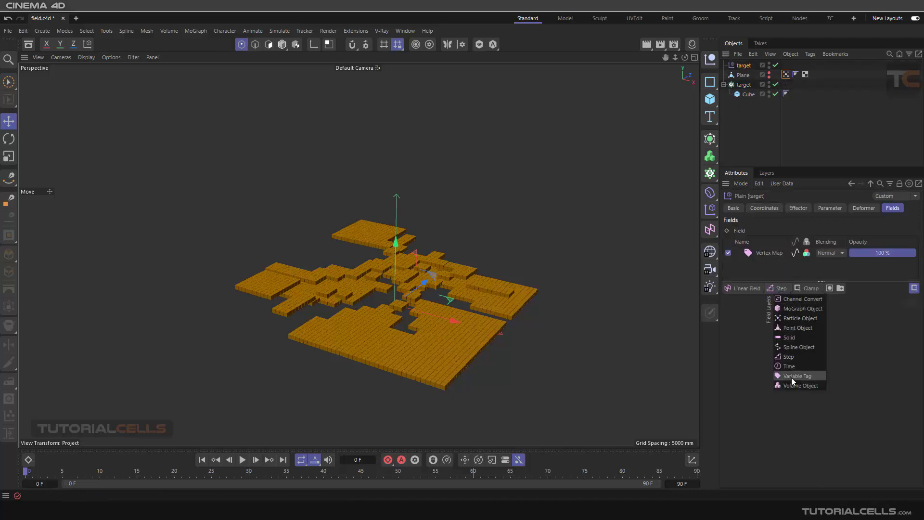
pyautogui.click(758, 270)
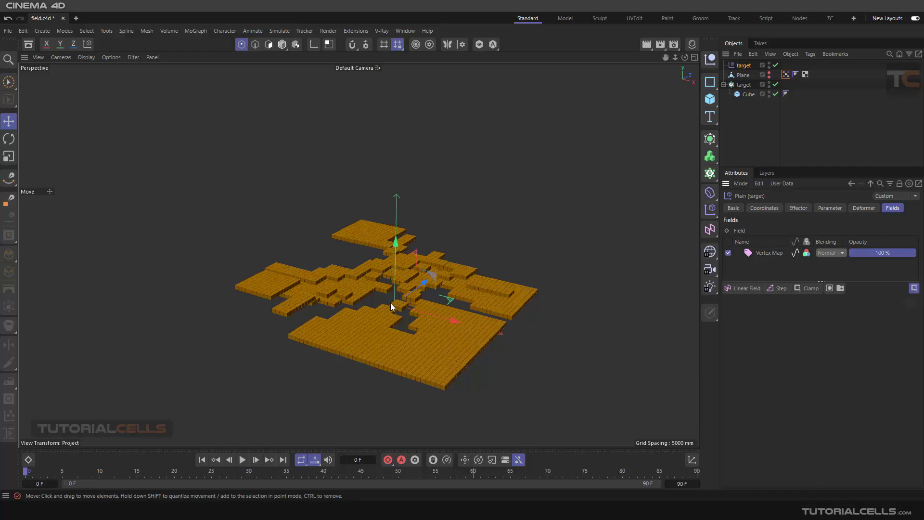
pyautogui.click(783, 290)
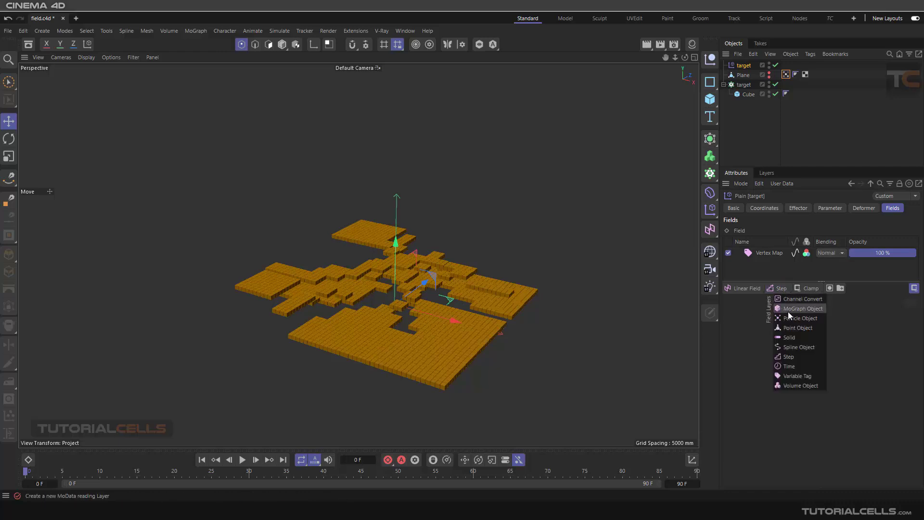
pyautogui.click(746, 380)
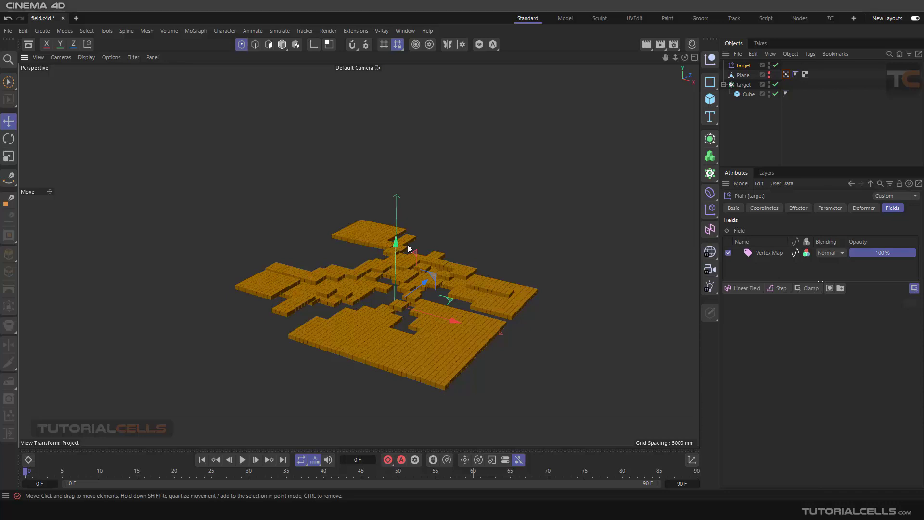
# Unhide the painted Plane and compare its vertex map with the displaced cube grid from several angles.
pyautogui.keyDown('alt'); pyautogui.moveTo(408, 245); pyautogui.dragTo(428, 234); pyautogui.keyUp('alt')
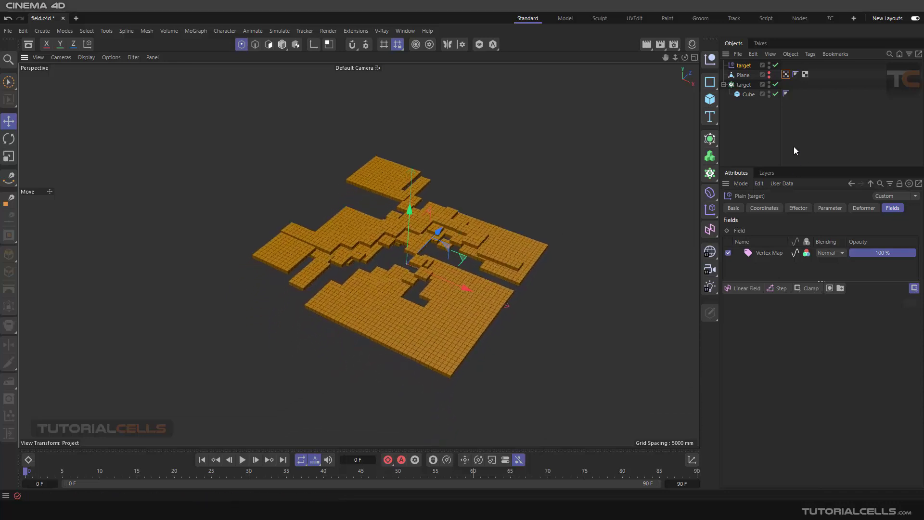
pyautogui.click(783, 74)
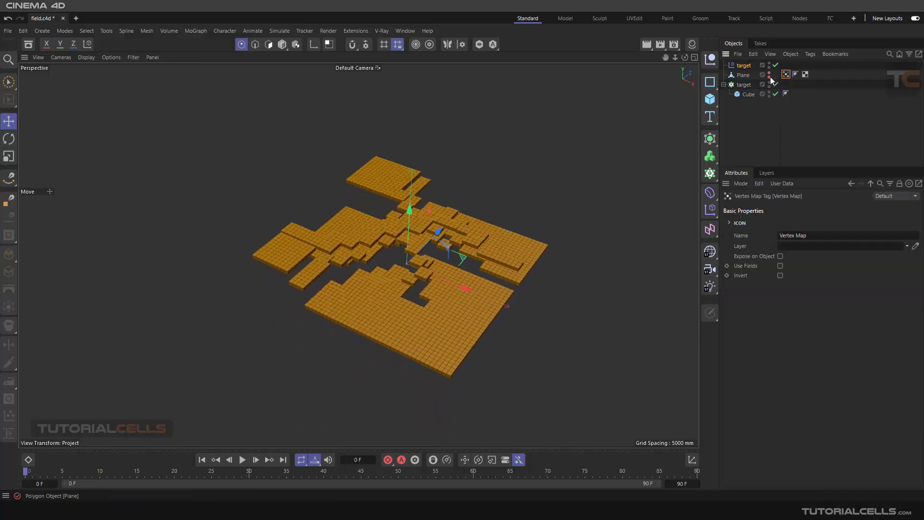
pyautogui.click(769, 74)
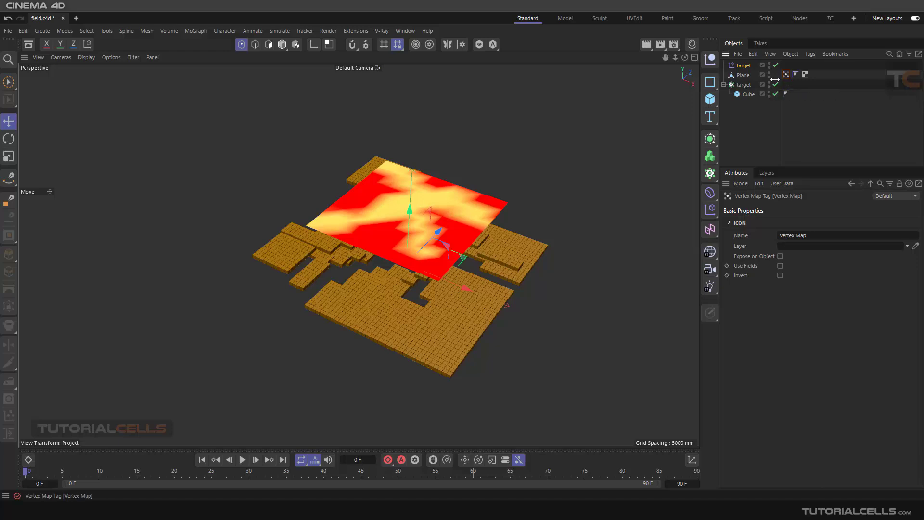
pyautogui.scroll(2, 451, 238)
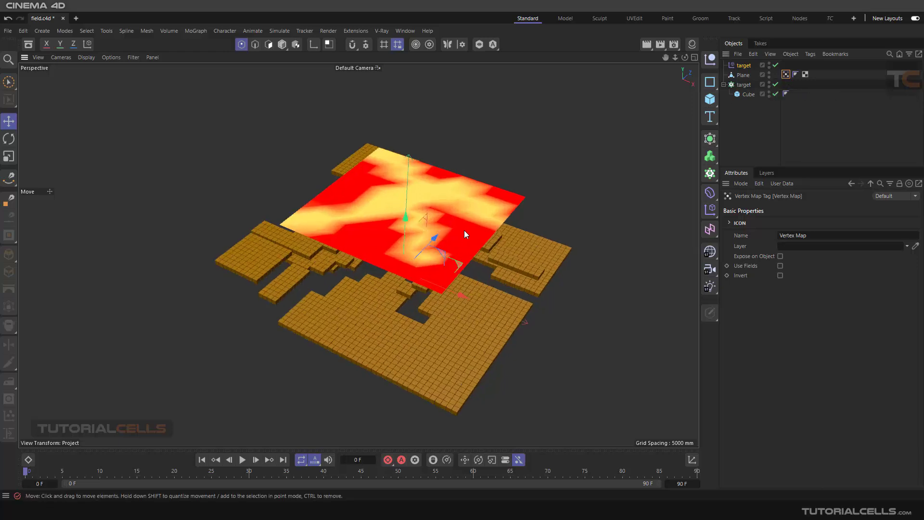
pyautogui.keyDown('alt'); pyautogui.moveTo(464, 231); pyautogui.dragTo(416, 195); pyautogui.keyUp('alt')
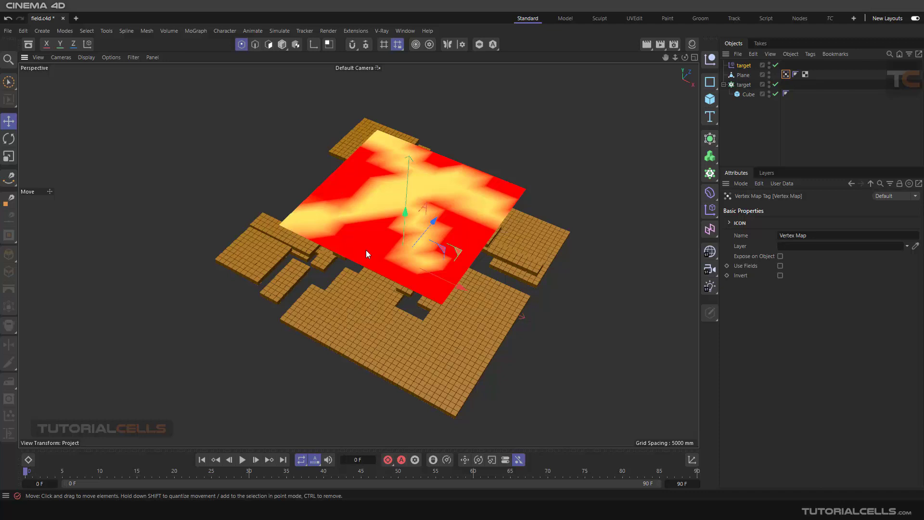
pyautogui.keyDown('alt'); pyautogui.moveTo(377, 248); pyautogui.dragTo(412, 207); pyautogui.keyUp('alt')
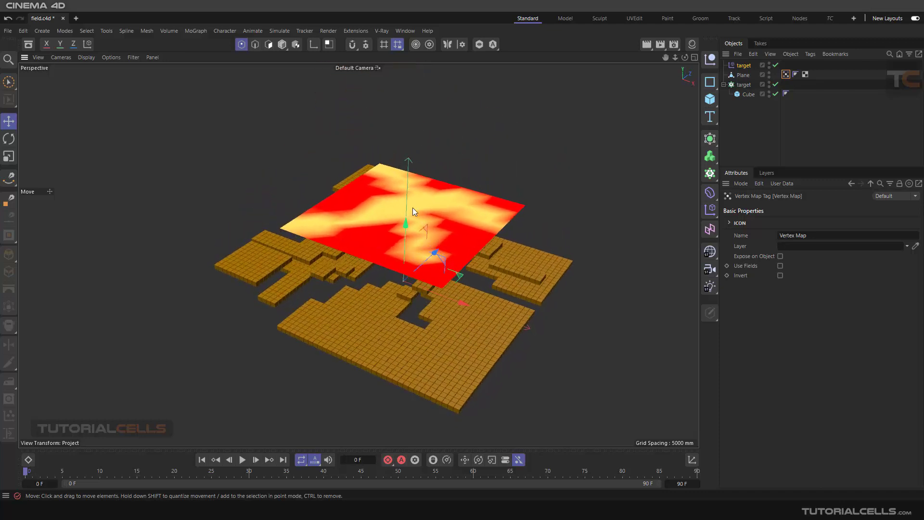
# Turn off Position for the target Plain effector and enable Scale with Uniform Scale at -0.69.
pyautogui.click(746, 67)
pyautogui.click(829, 208)
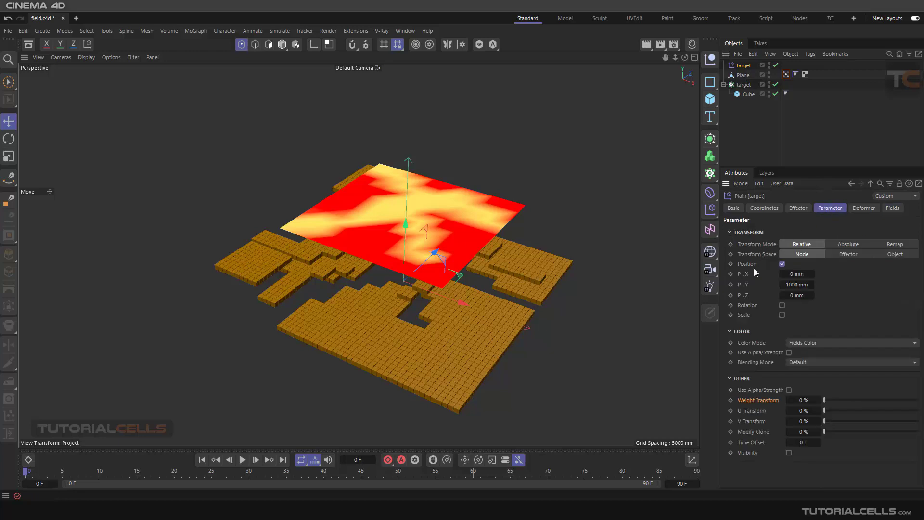
pyautogui.click(782, 264)
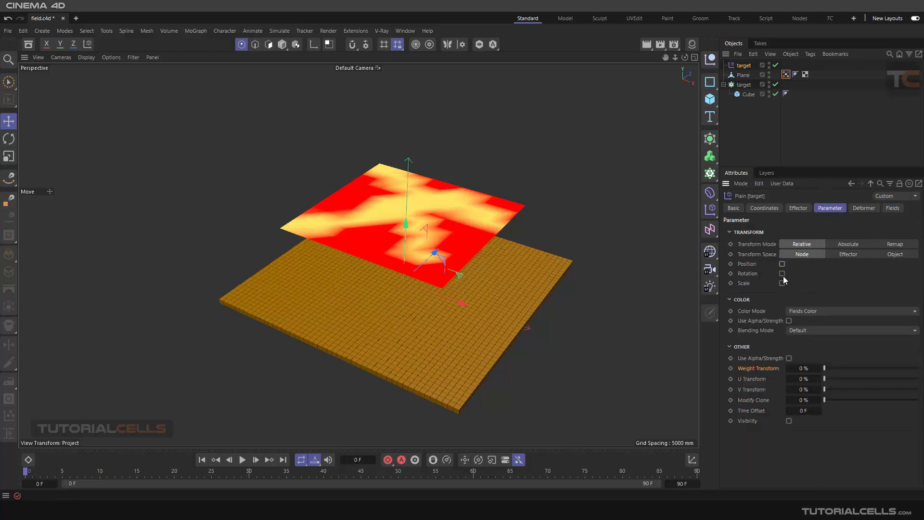
pyautogui.click(782, 283)
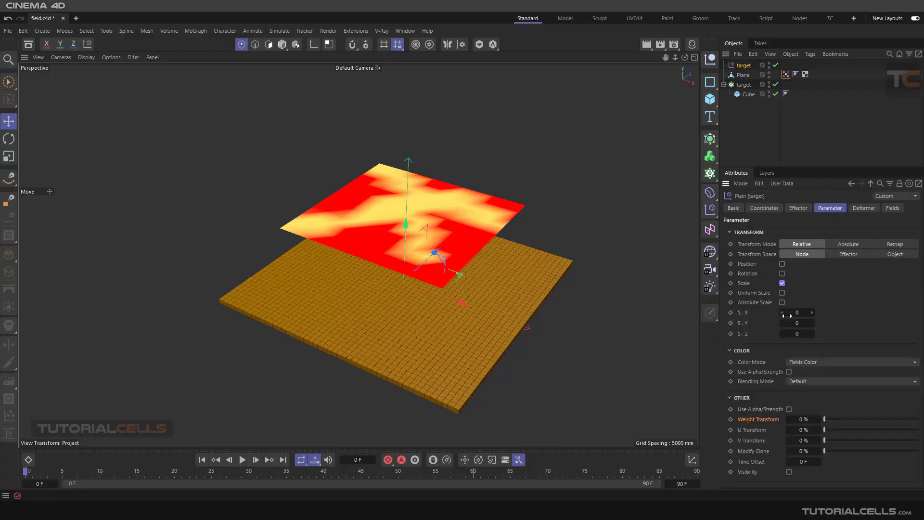
pyautogui.click(782, 293)
pyautogui.moveTo(796, 313); pyautogui.dragTo(515, 289)
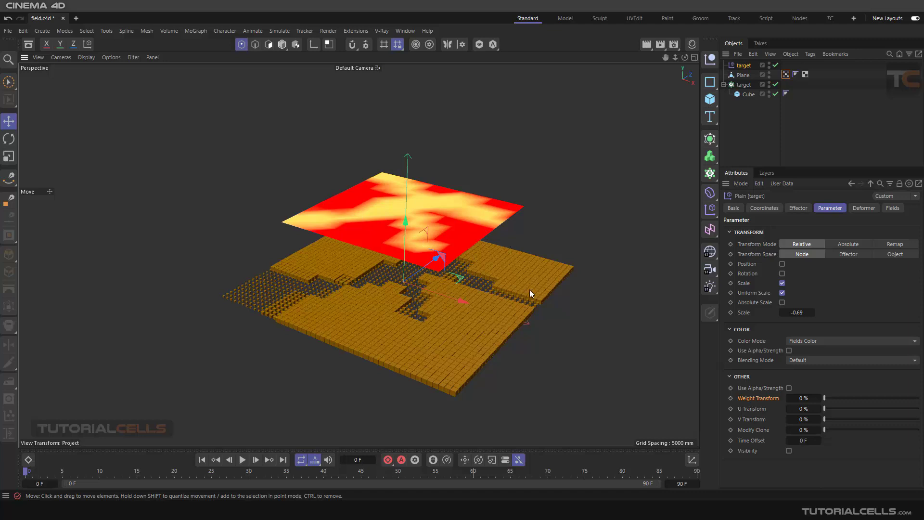
pyautogui.moveTo(509, 278)
pyautogui.keyDown('alt'); pyautogui.mouseDown()
pyautogui.moveTo(506, 301)
pyautogui.moveTo(507, 284)
pyautogui.mouseUp(); pyautogui.keyUp('alt')
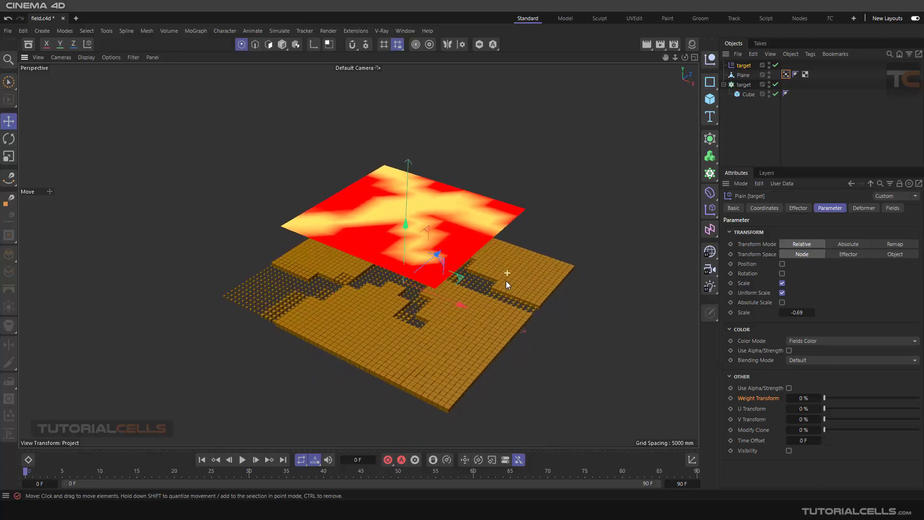
pyautogui.keyDown('alt'); pyautogui.moveTo(499, 291); pyautogui.dragTo(510, 250, button='middle'); pyautogui.keyUp('alt')
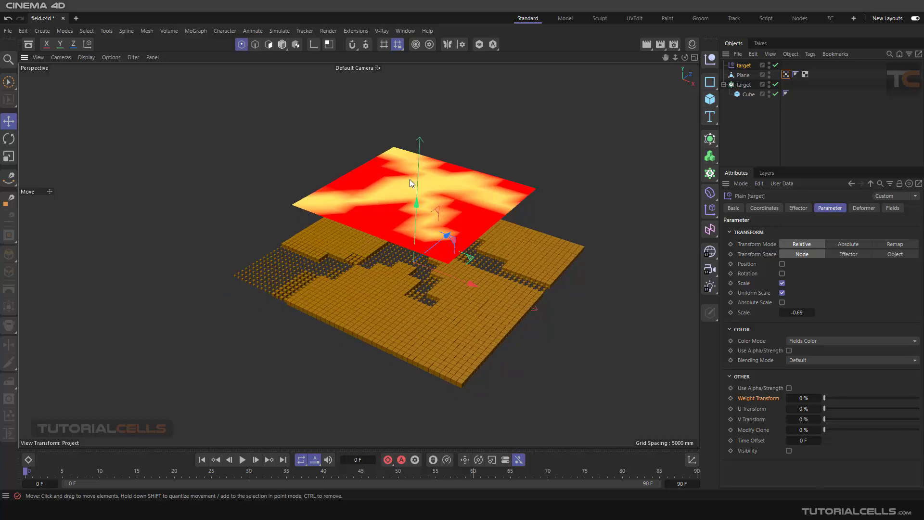
pyautogui.scroll(3, 410, 179)
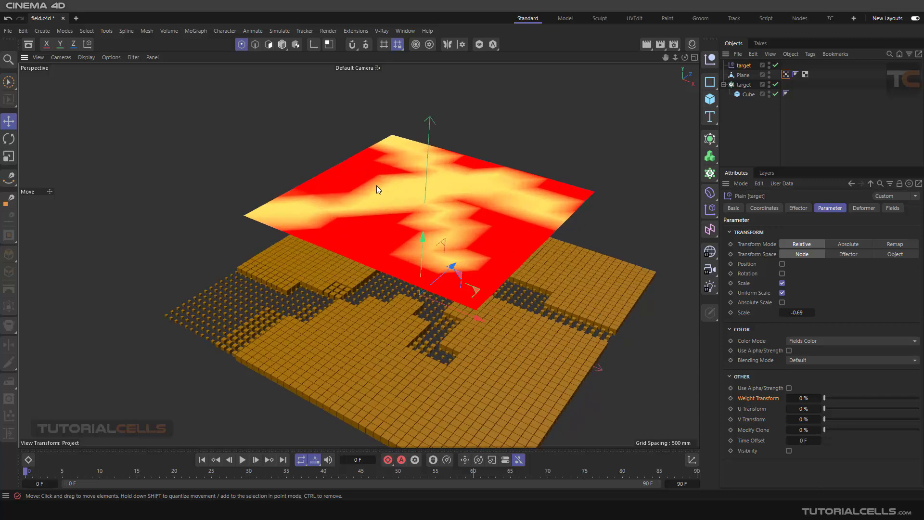